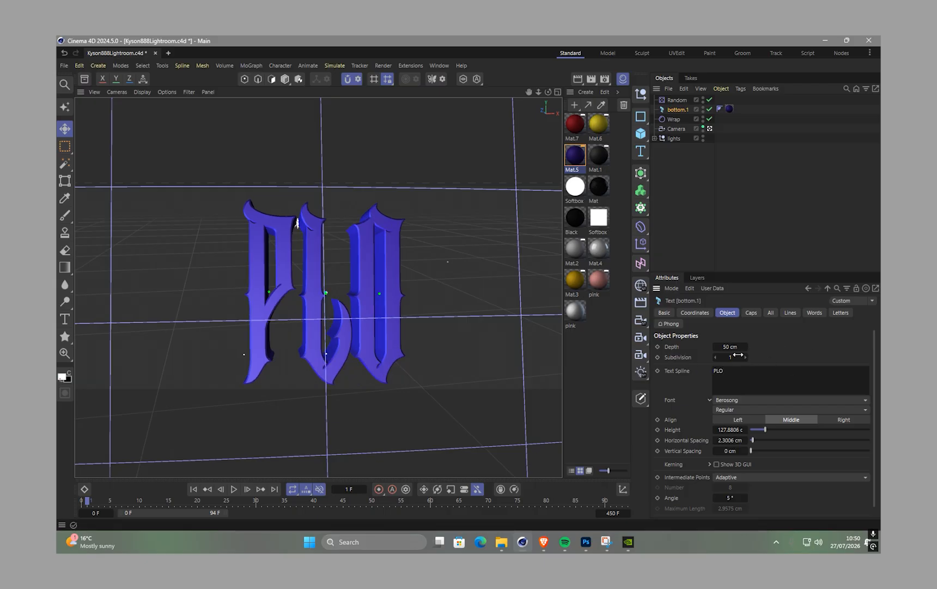
Try the Bat Knight and Black Mustang fonts, among others, on the PLO text object.
left_click(723, 399)
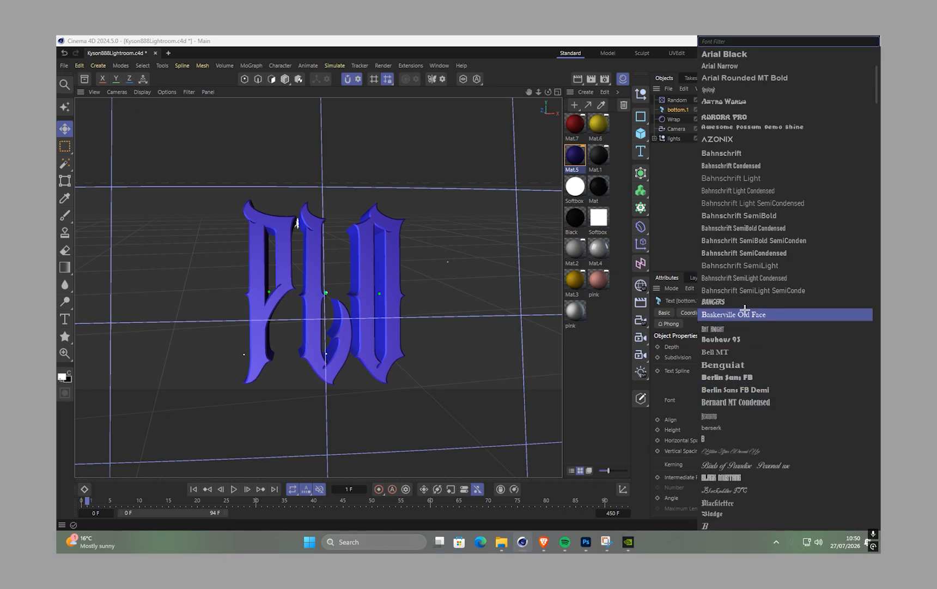
left_click(733, 329)
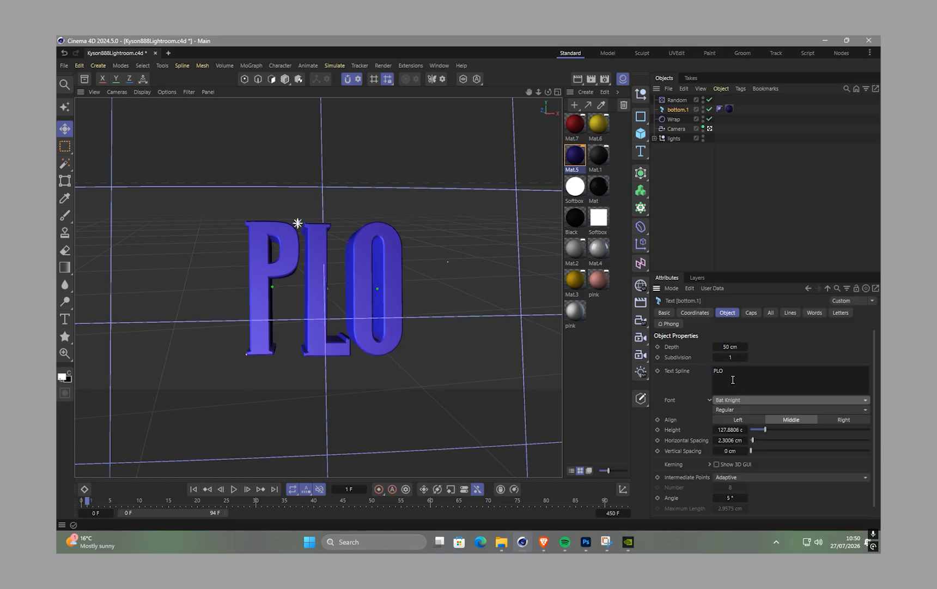
left_click(735, 401)
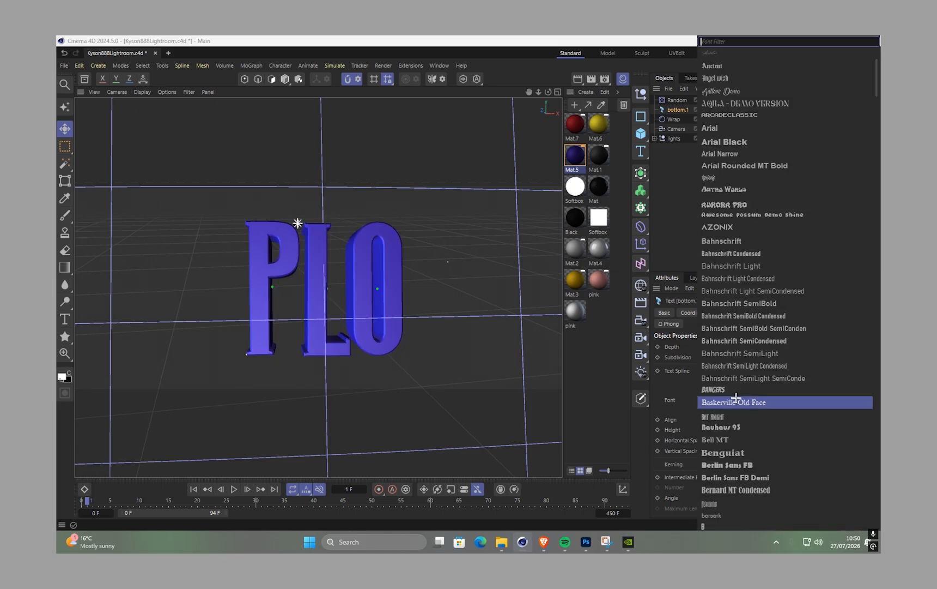
scroll(741, 404, "down", 5)
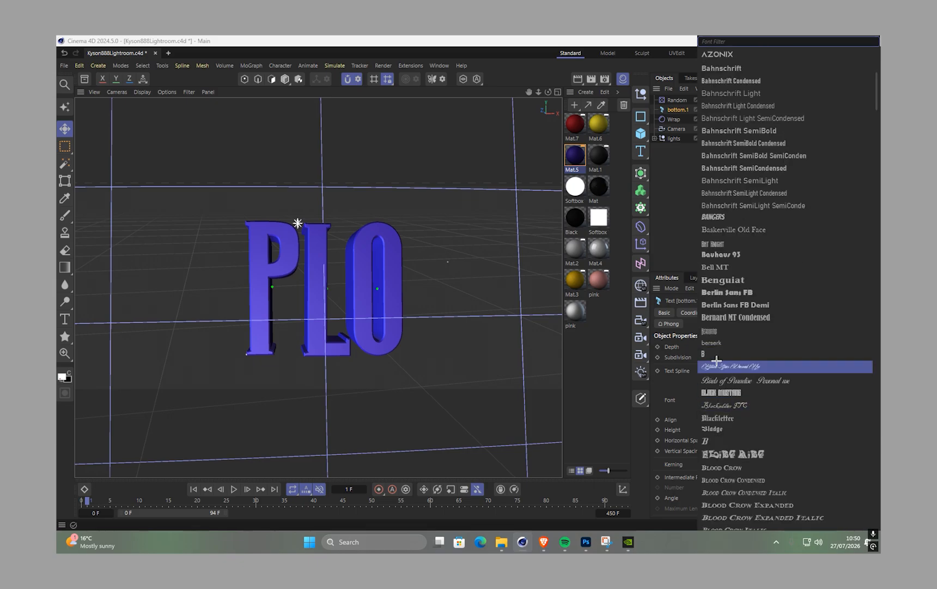
left_click(714, 354)
left_click(735, 401)
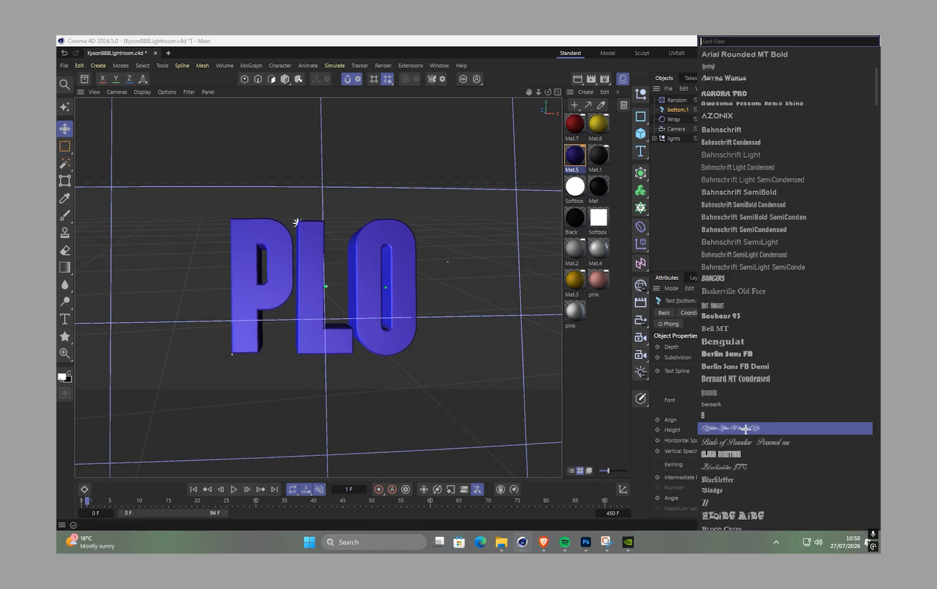
scroll(736, 395, "down", 3)
left_click(725, 225)
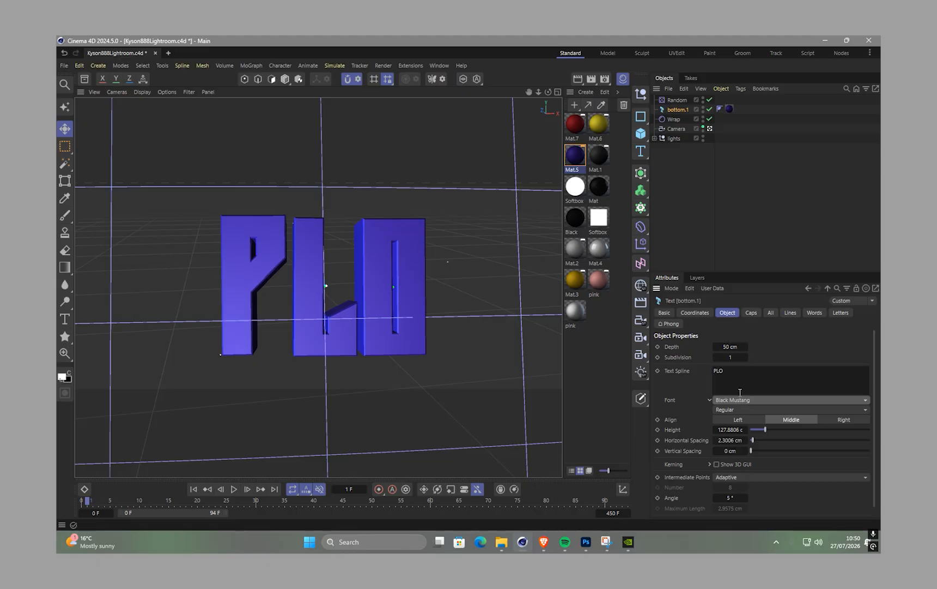
left_click(376, 341)
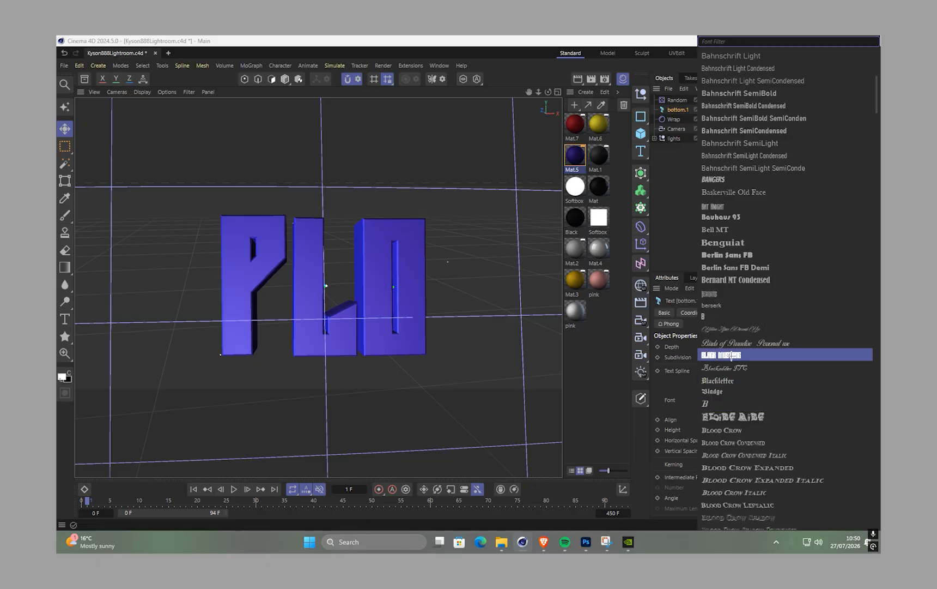
left_click(732, 356)
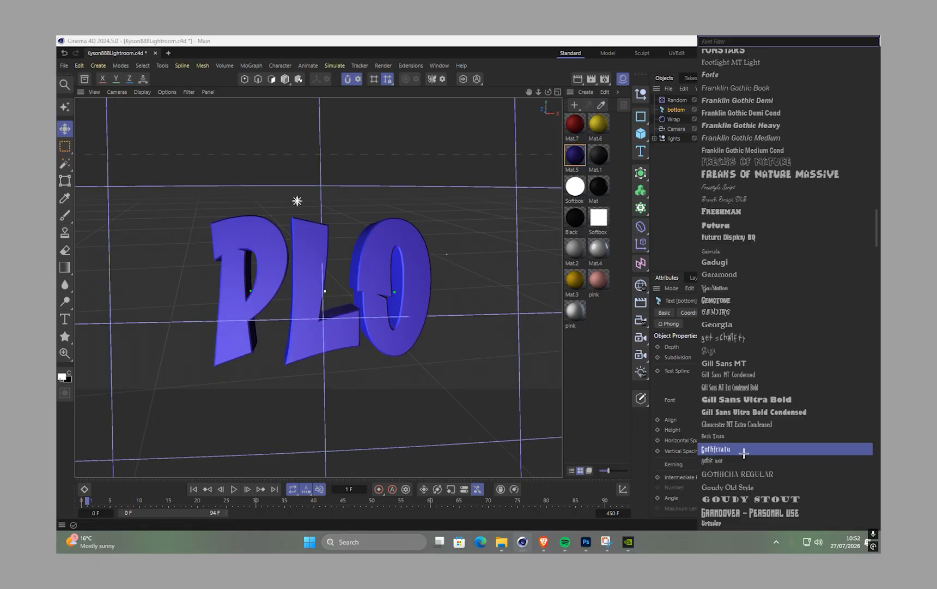
Set the font of the PLO text object to Grinder.
scroll(745, 451, "down", 2)
left_click(742, 461)
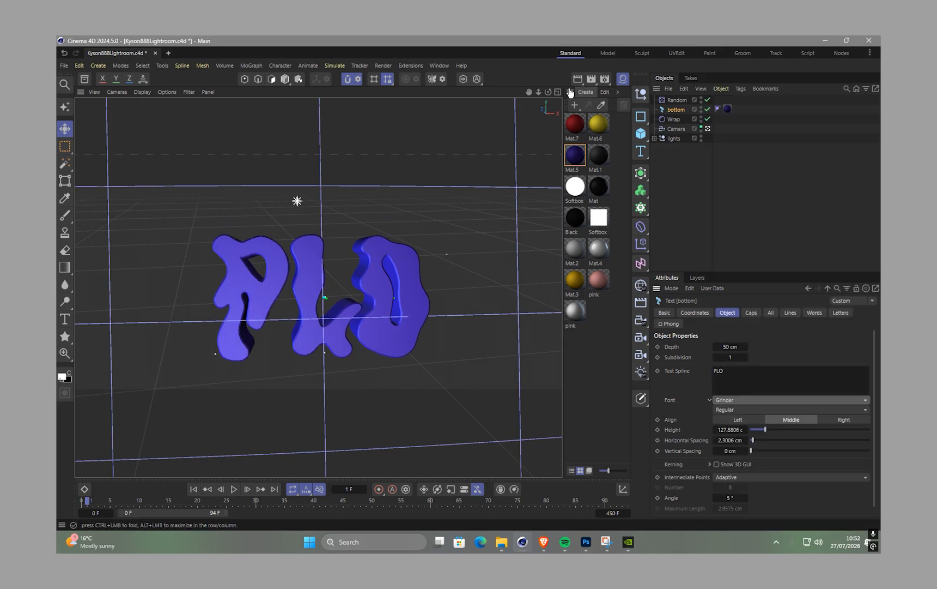
left_click_drag(548, 92, 553, 92)
Set the Mat.5 colour to hue 64°, saturation 100% and value 65%, and render the active viewport.
right_click(578, 153)
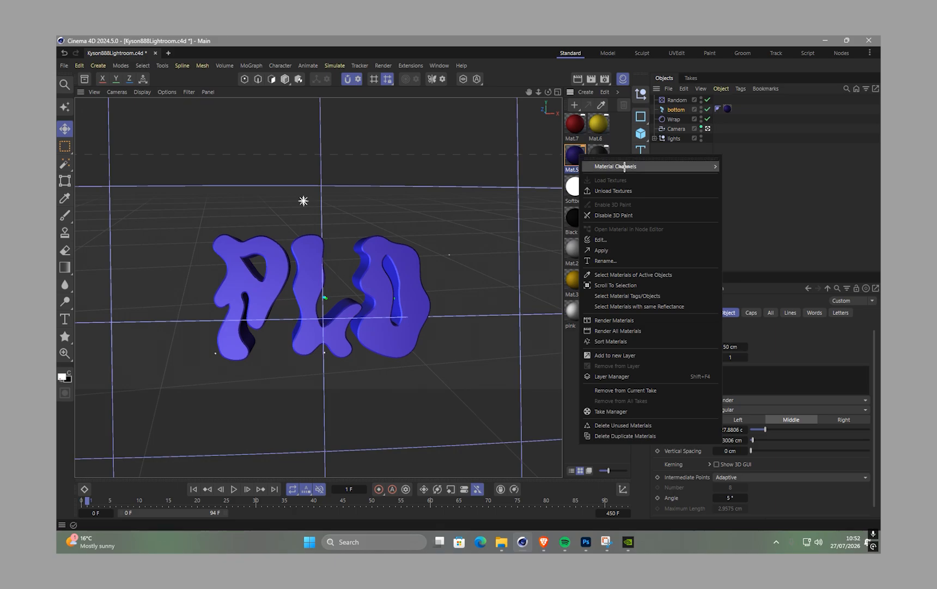
mouse_move(626, 167)
left_click(740, 173)
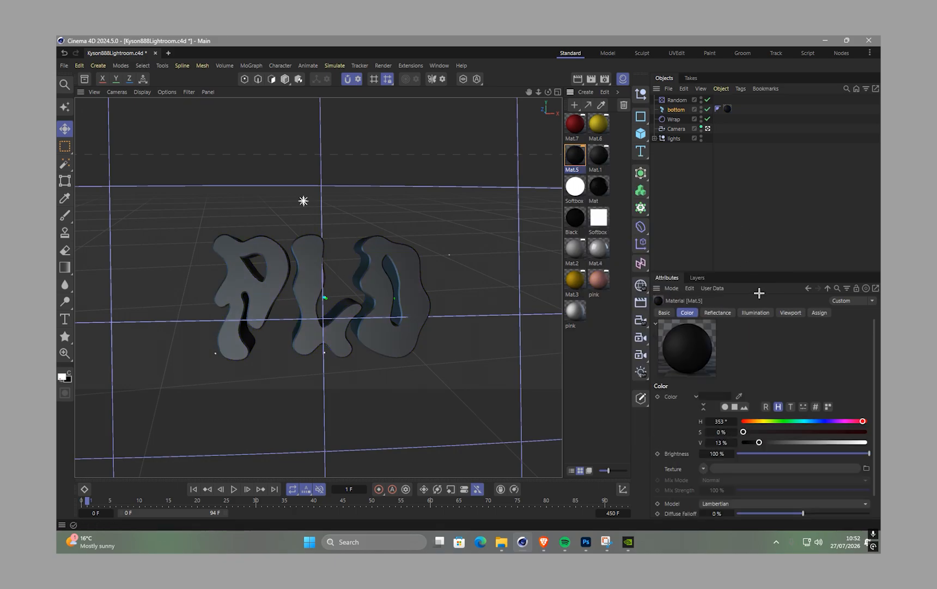
left_click_drag(781, 421, 867, 431)
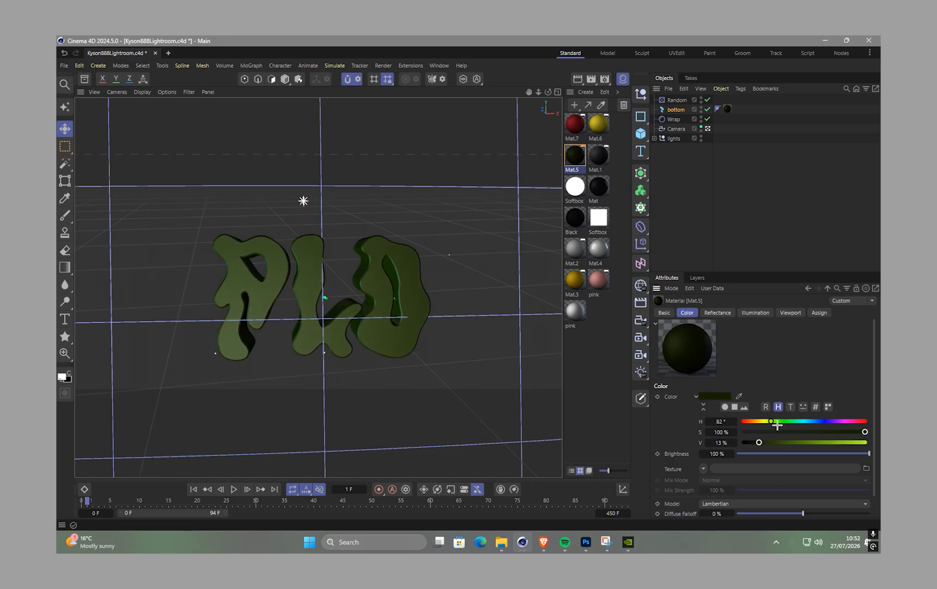
left_click_drag(774, 421, 823, 443)
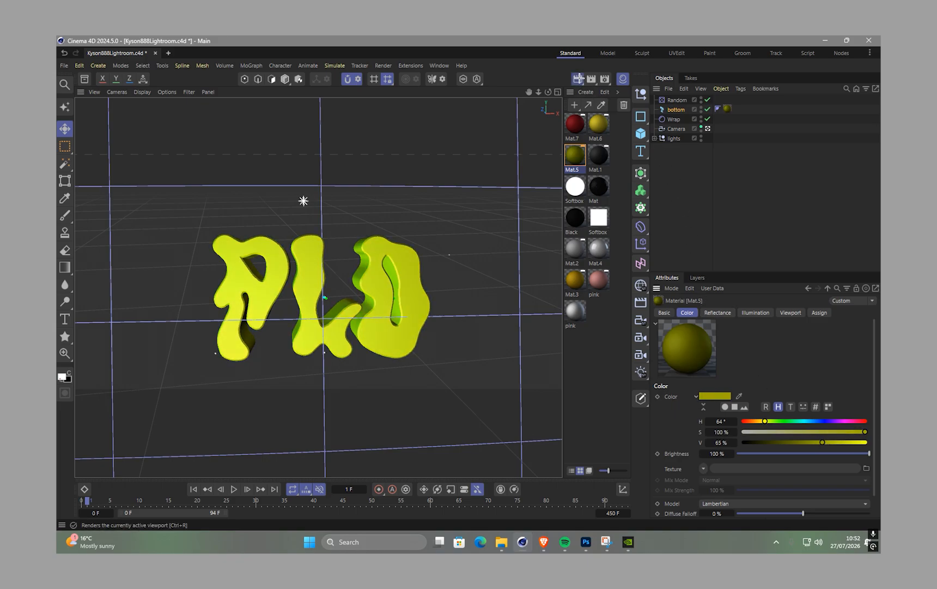
left_click(579, 78)
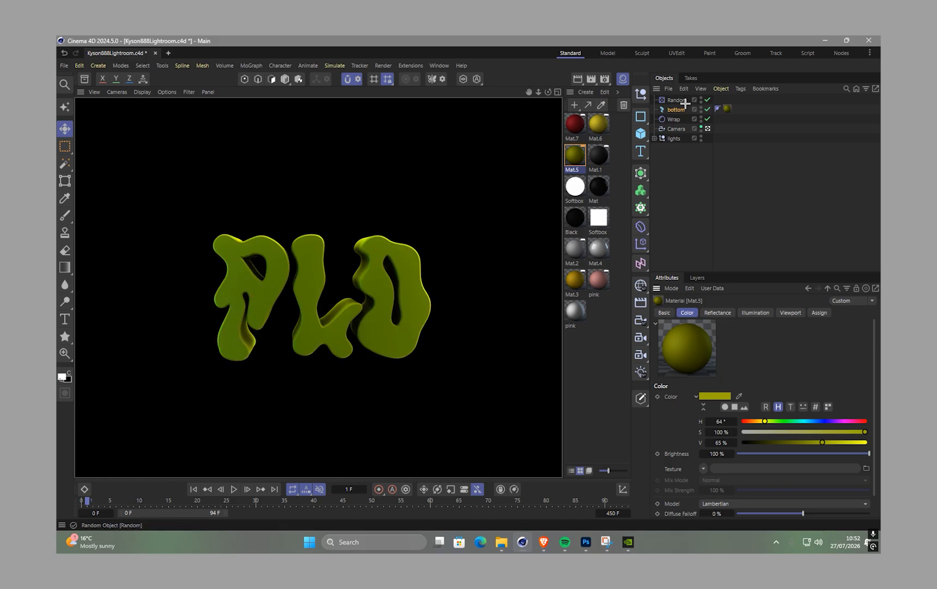
Add a light object to the scene and render the active viewport to check the PLO text.
left_click(676, 110)
scroll(333, 256, "down", 10)
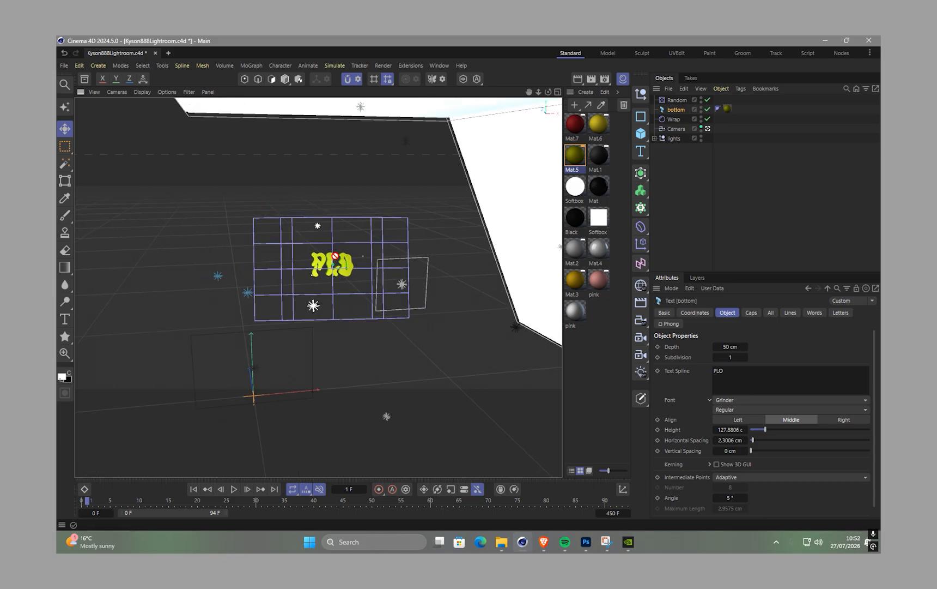
scroll(335, 256, "down", 5)
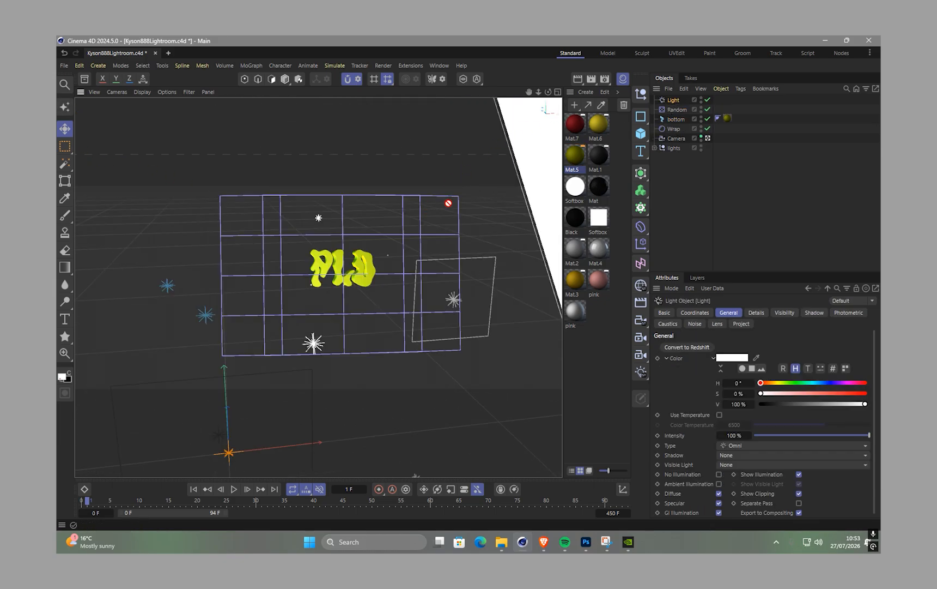
scroll(387, 232, "up", 6)
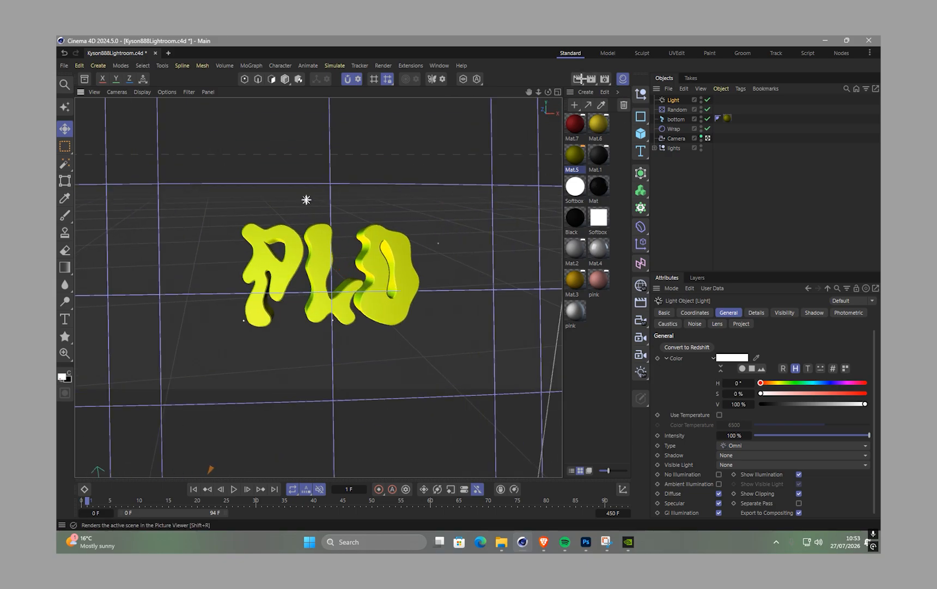
left_click(579, 79)
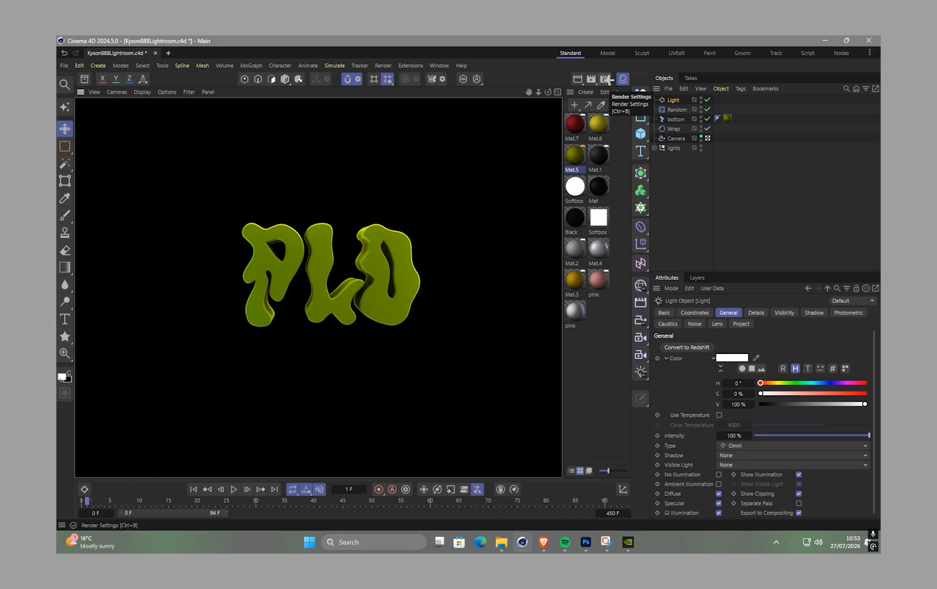
Set the render output file name to PLO3D in the C4DTEXT folder and render the scene to the Picture Viewer.
left_click(607, 80)
double_click(765, 131)
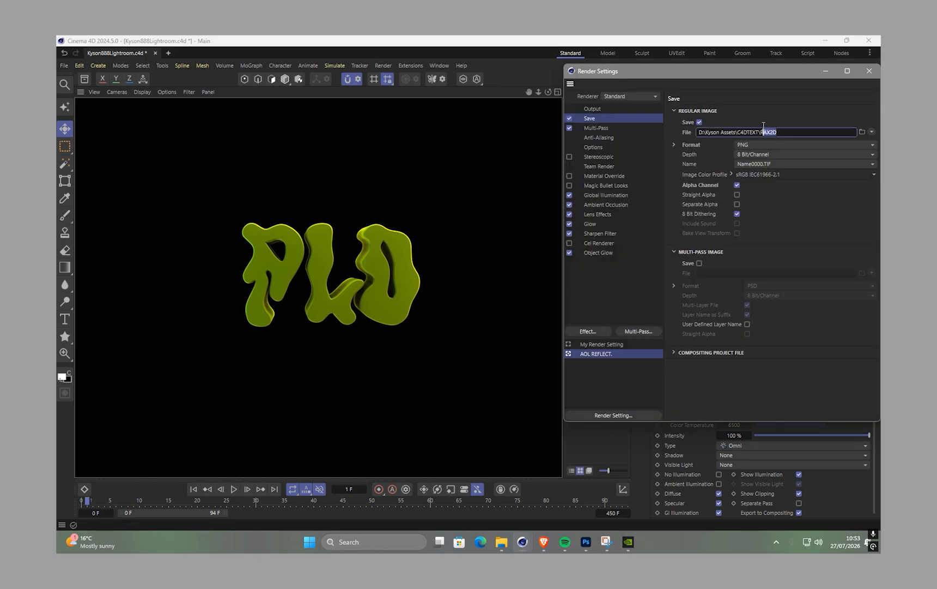
type("PLO3")
key("Return")
left_click(870, 71)
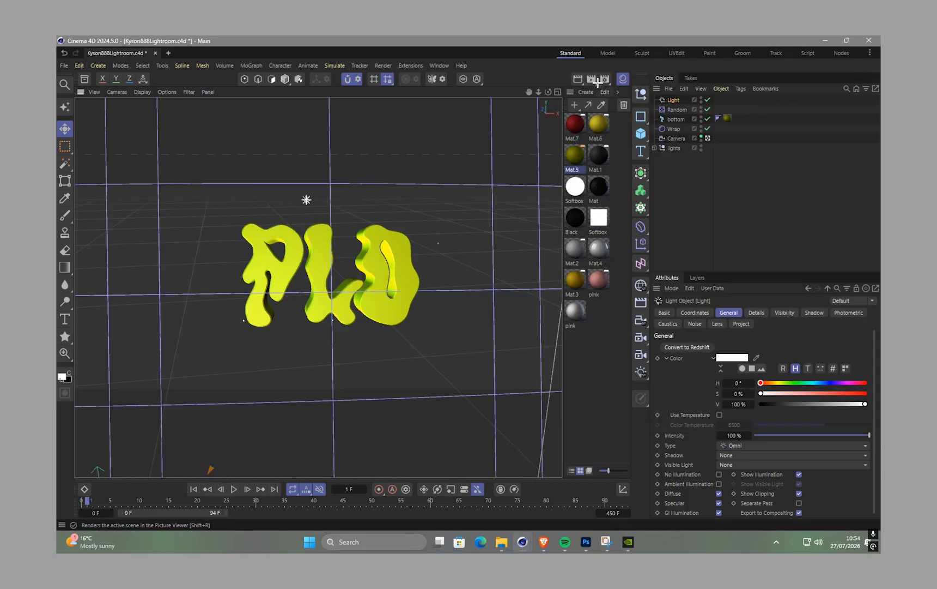
left_click(598, 81)
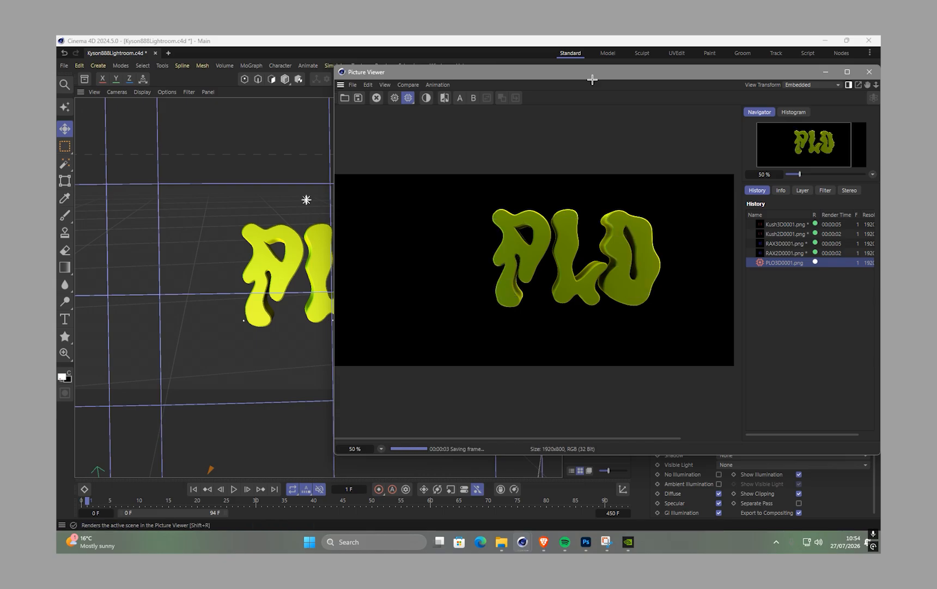
left_click(869, 71)
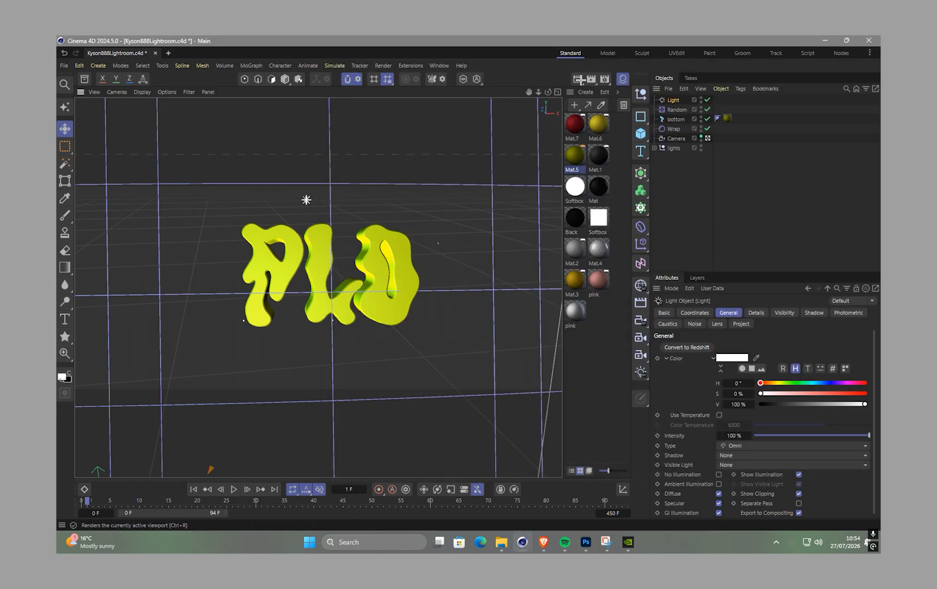
Set the depth of the PLO text to 0 cm and render the flat version to the Picture Viewer.
left_click(676, 119)
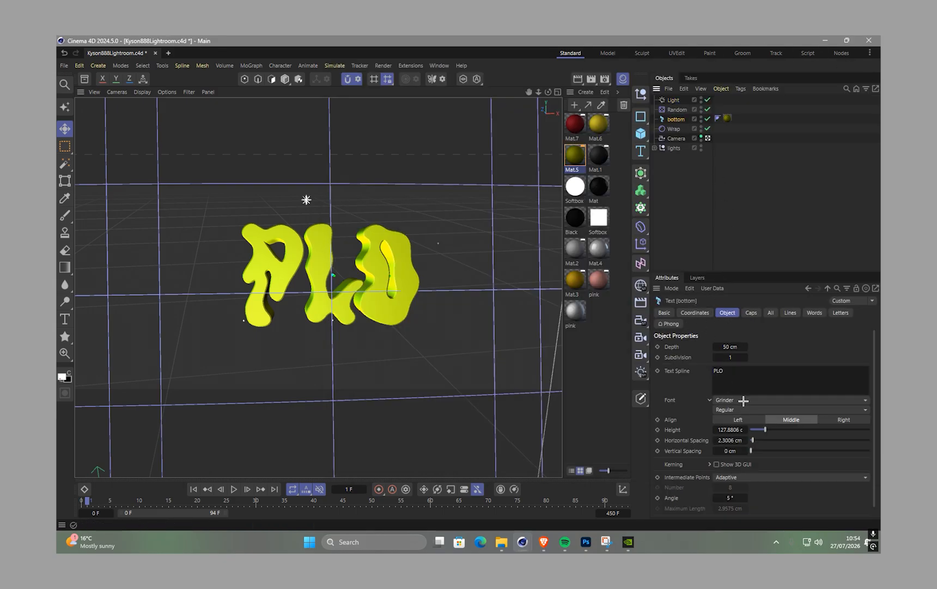
left_click_drag(731, 346, 692, 347)
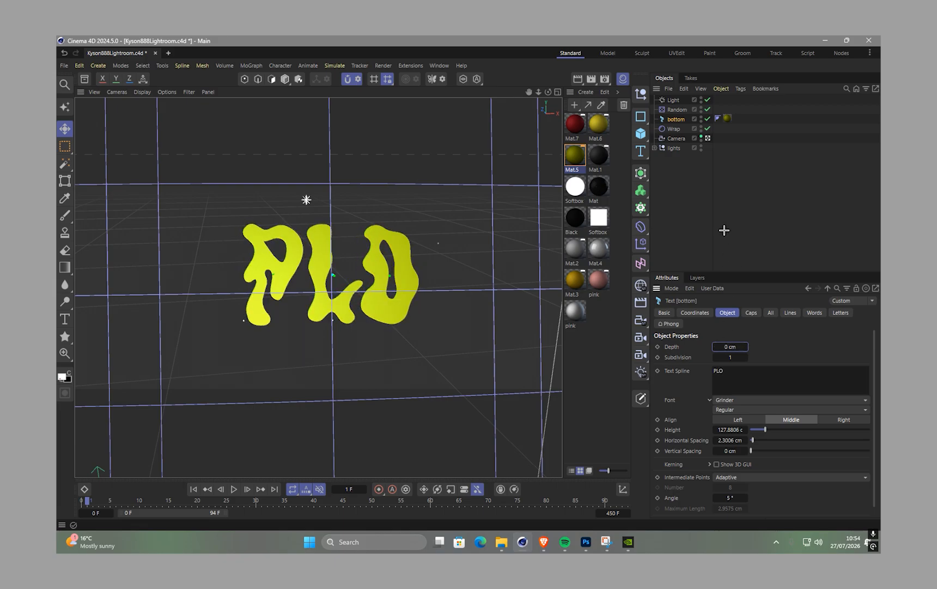
left_click(592, 80)
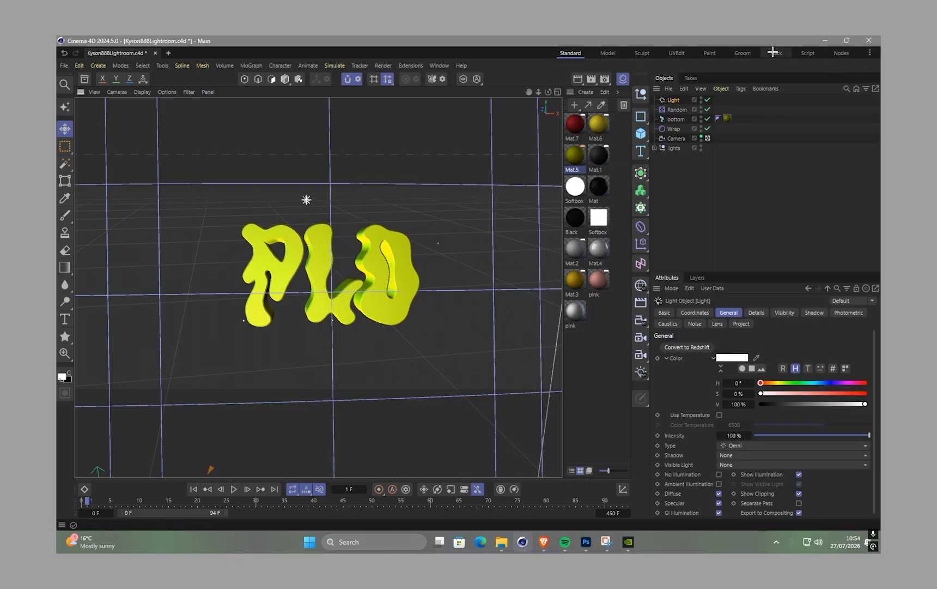
Set the render output file name to PLO2D in the C4DTEXT folder.
left_click(605, 78)
left_click(785, 131)
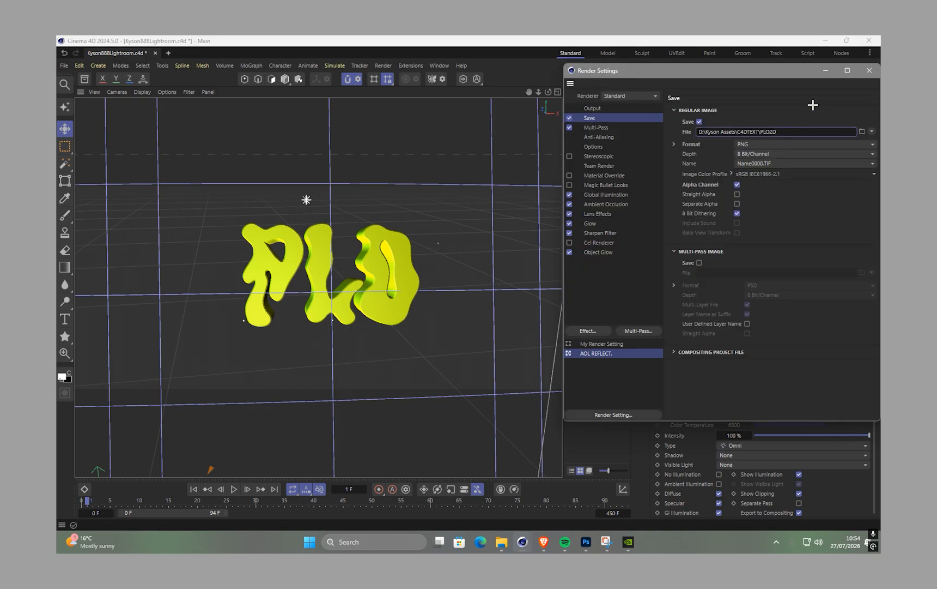
left_click(870, 70)
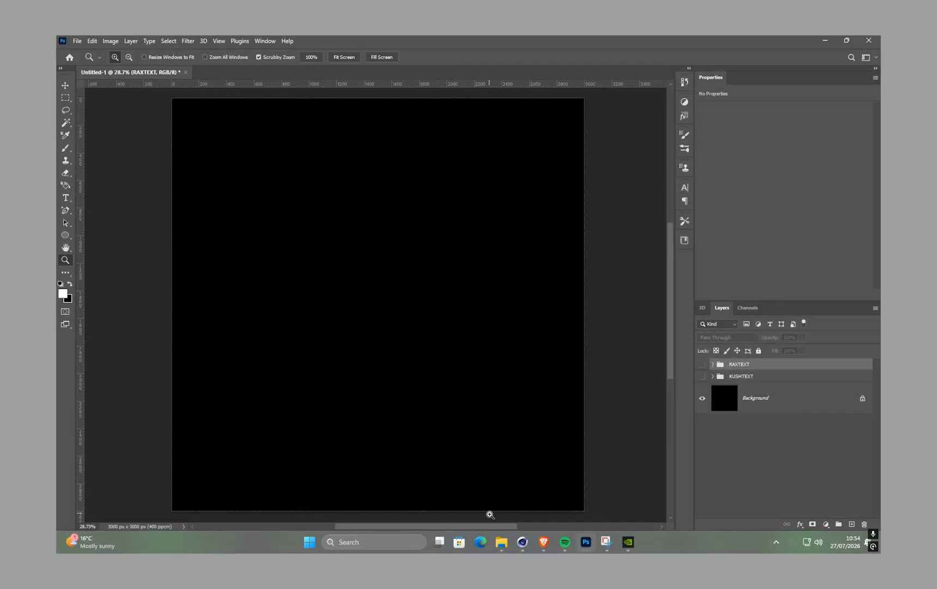
Switch to Photoshop and place PLO3D0001 and PLO2D0001 from the C4DTEXT folder into the document at their default size.
mouse_move(498, 532)
left_click(498, 493)
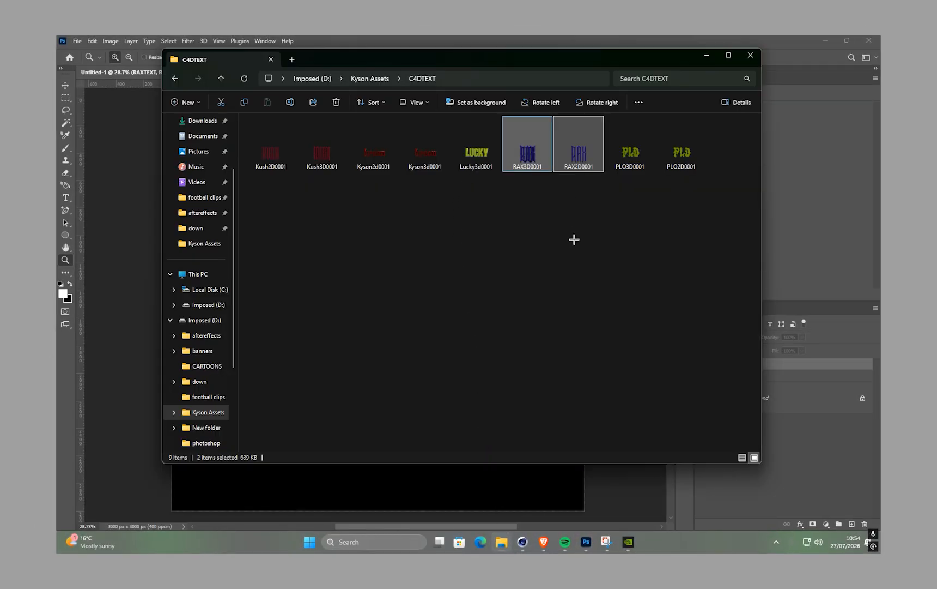
left_click(610, 221)
left_click(646, 153)
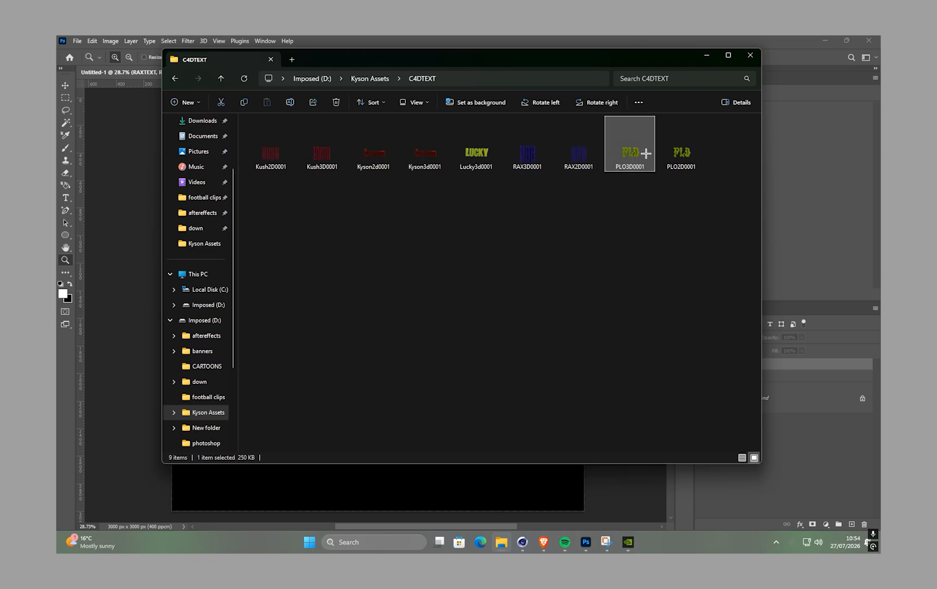
left_click(688, 146, "ctrl")
left_click_drag(688, 144, 500, 483)
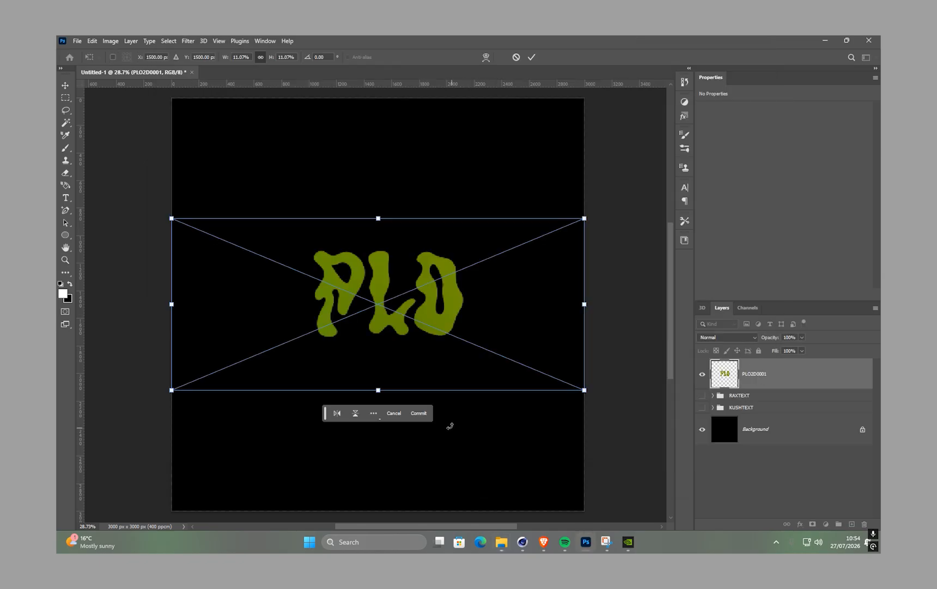
left_click(421, 413)
left_click(420, 413)
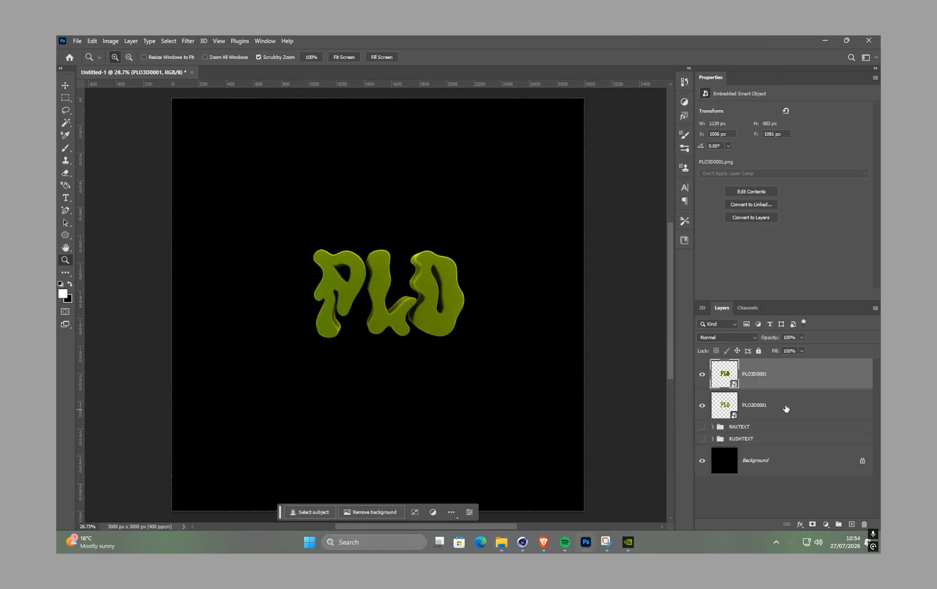
Move the PLO2D0001 layer above PLO3D0001 and scale both layers up together until PLO2D0001 is about 1632 px wide.
left_click_drag(787, 409, 785, 371)
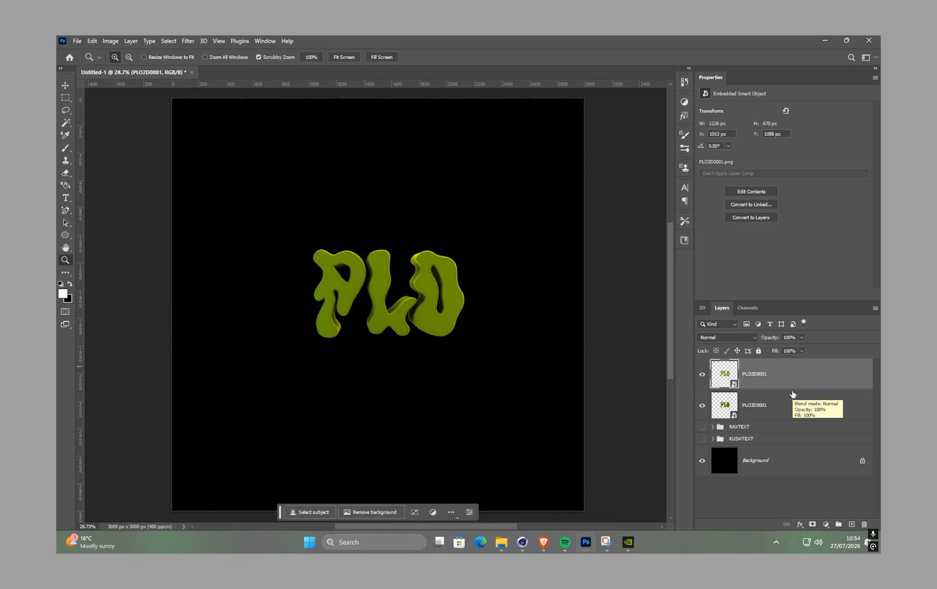
left_click(784, 412, "shift")
key("ctrl+t")
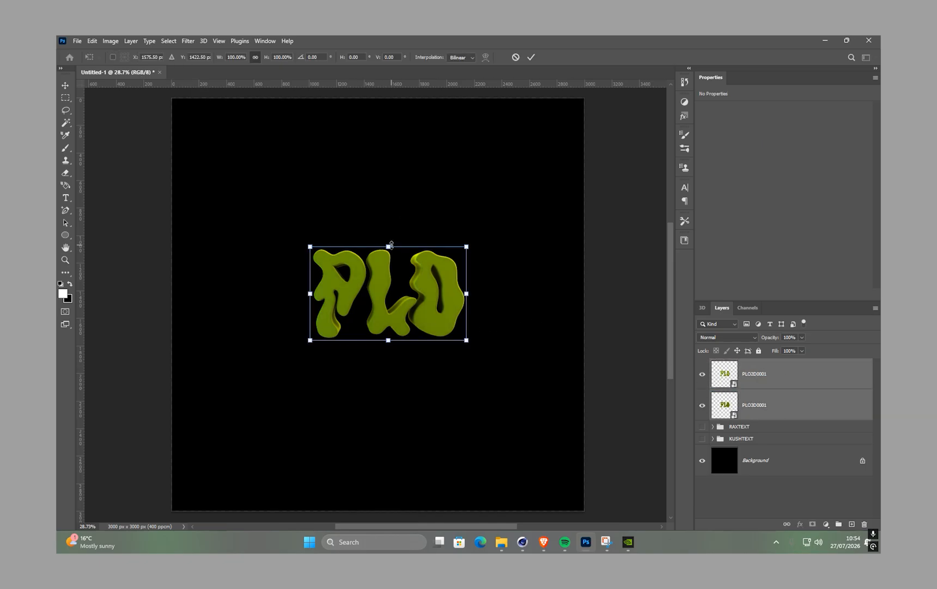
left_click_drag(392, 243, 367, 314)
key("Return")
key("z")
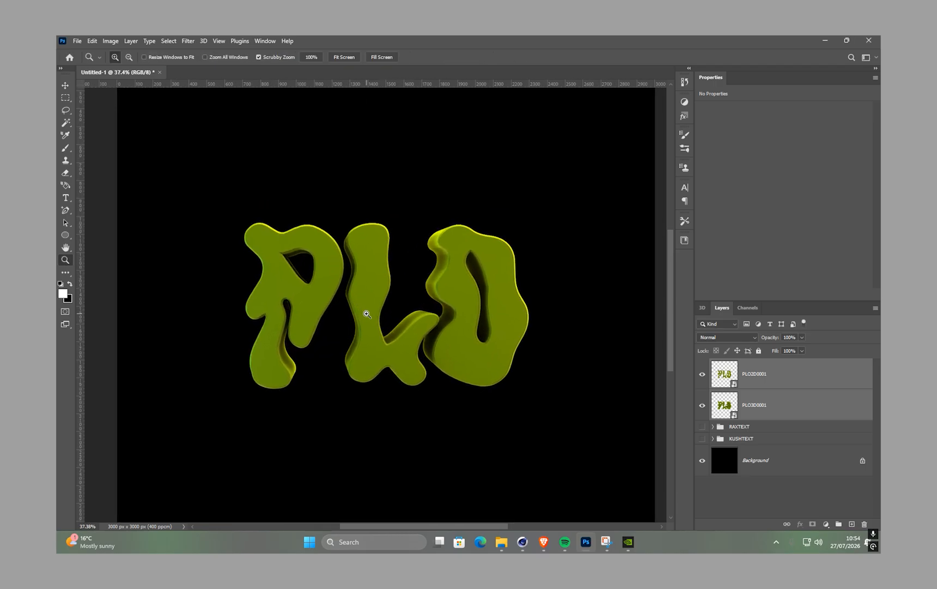
Add Bevel & Emboss to the PLO2D0001 layer with depth 511%, size 18 px and soften 3 px.
left_click(786, 374)
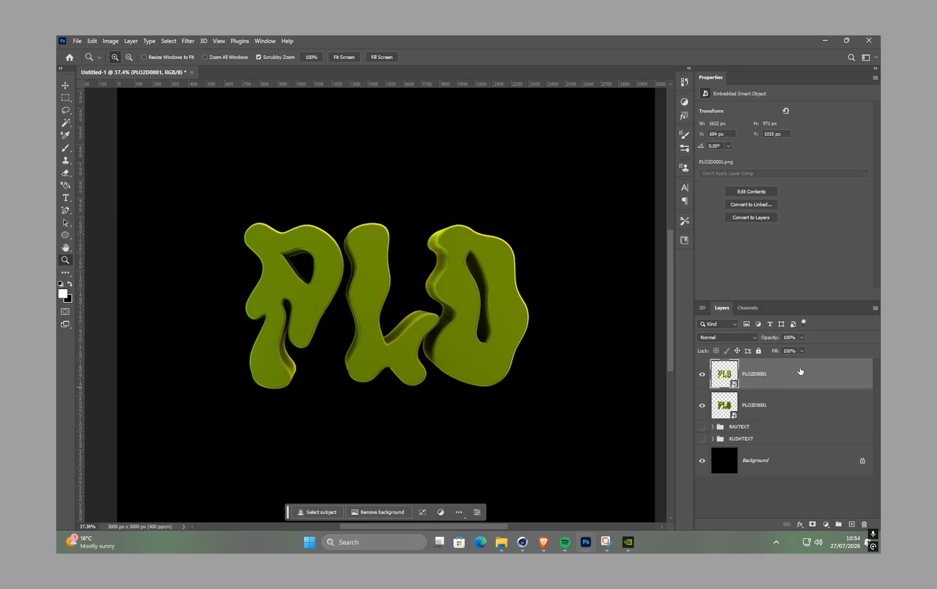
double_click(793, 378)
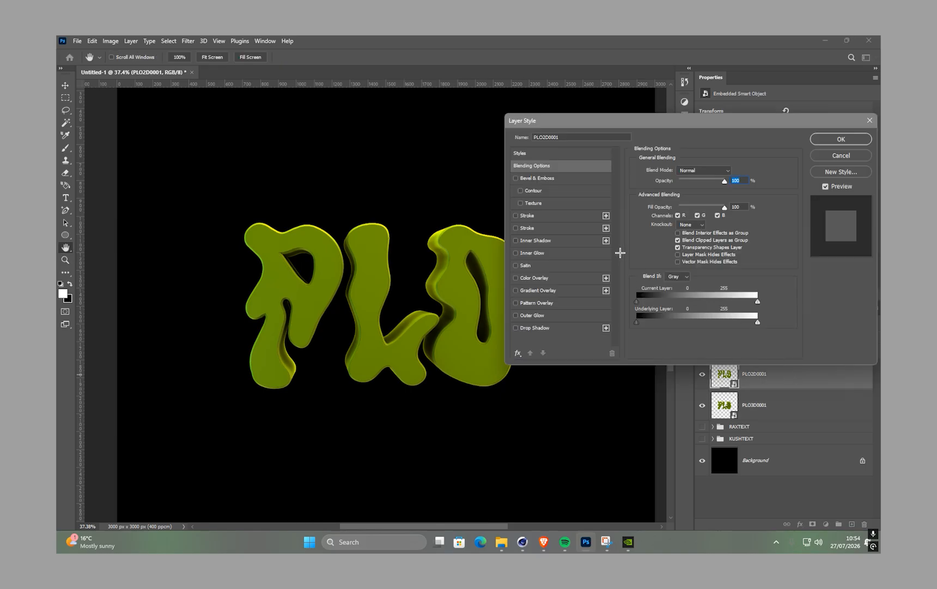
left_click(516, 177)
left_click(553, 178)
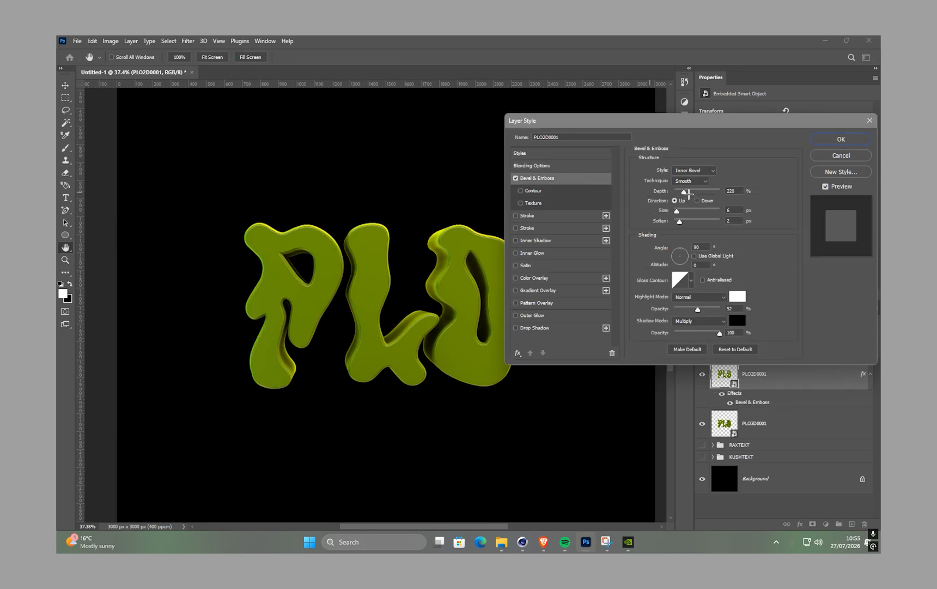
left_click_drag(688, 193, 683, 221)
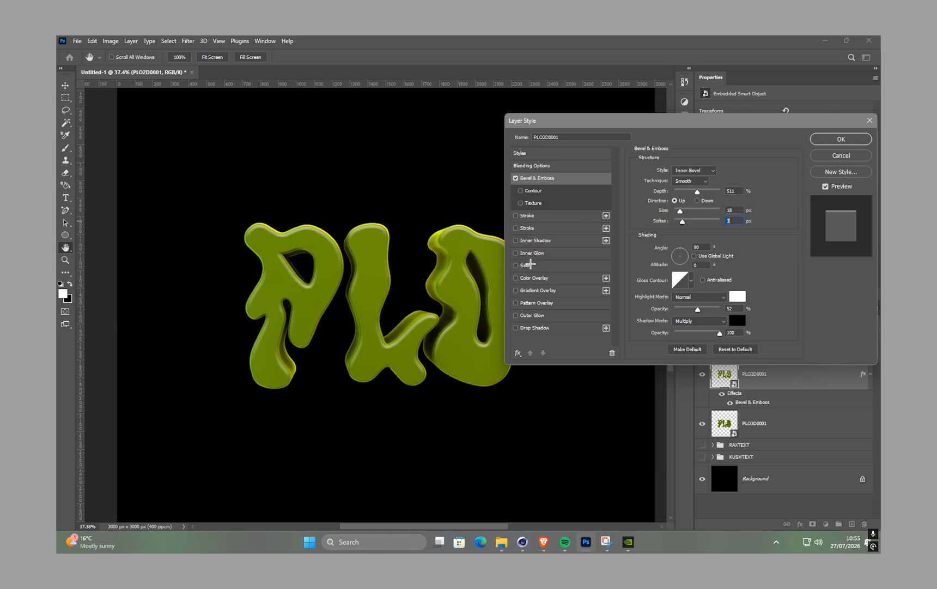
Add a black Inner Shadow to PLO2D0001 with 17% opacity, 14 px distance, 11% choke and 49 px size, and apply the layer style.
left_click(515, 240)
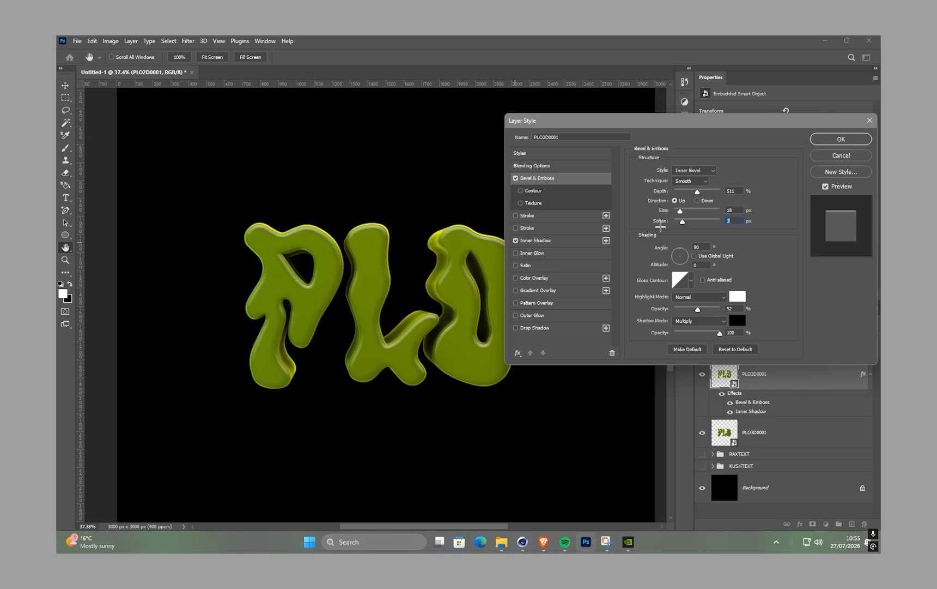
left_click(556, 241)
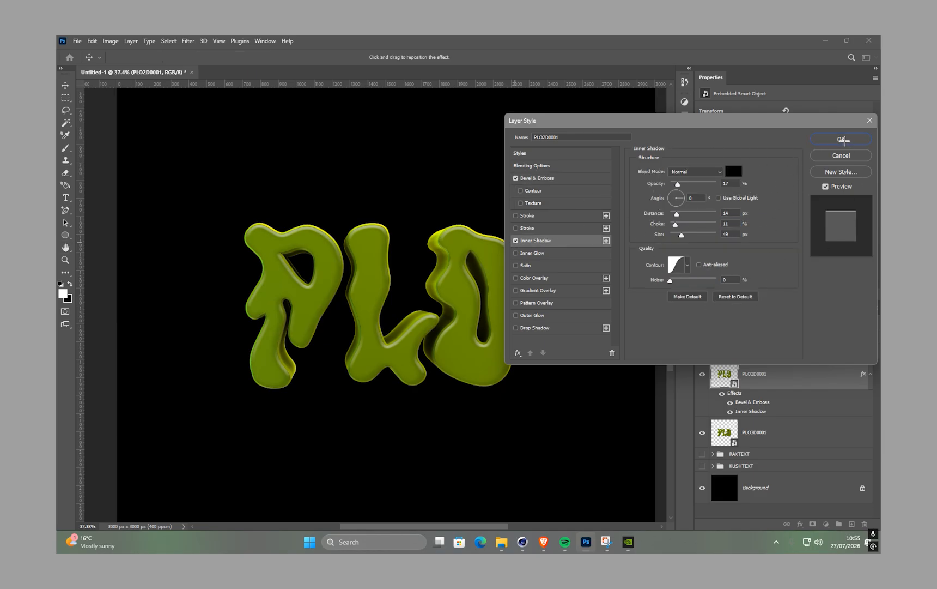
left_click(843, 140)
Add a white Inner Glow in Overlay mode at 100% opacity to the PLO3D0001 layer.
left_click(792, 432)
double_click(791, 432)
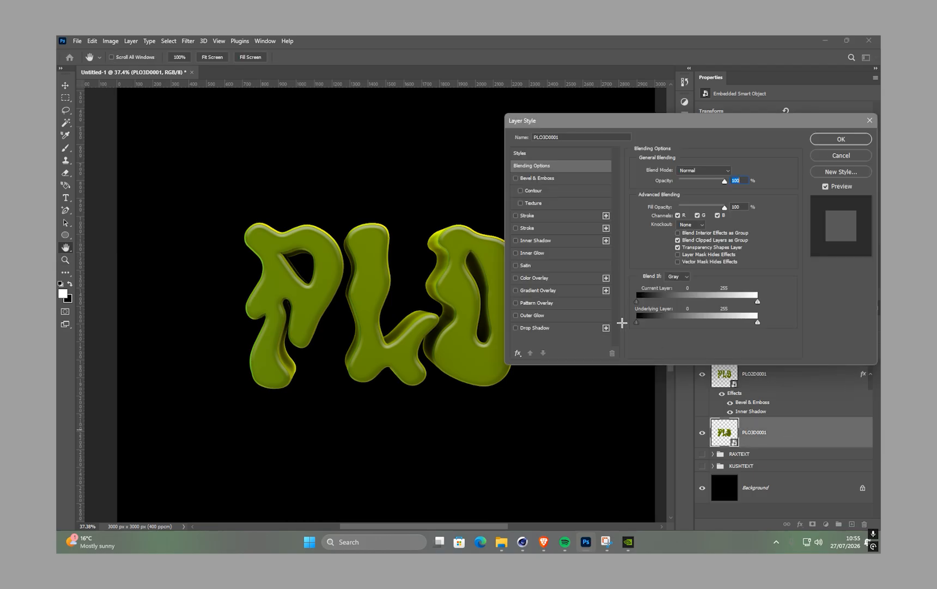
left_click(516, 178)
left_click(516, 177)
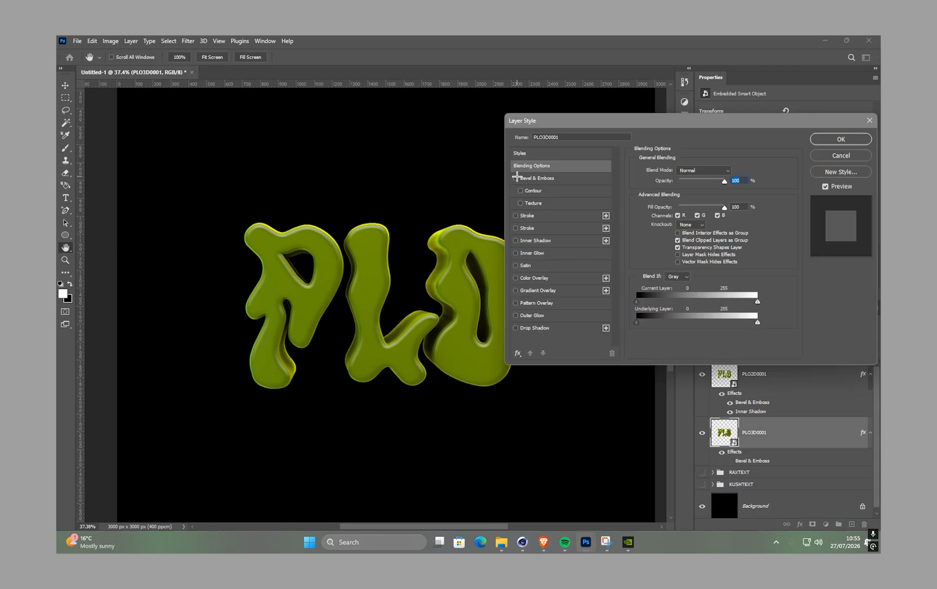
left_click(516, 254)
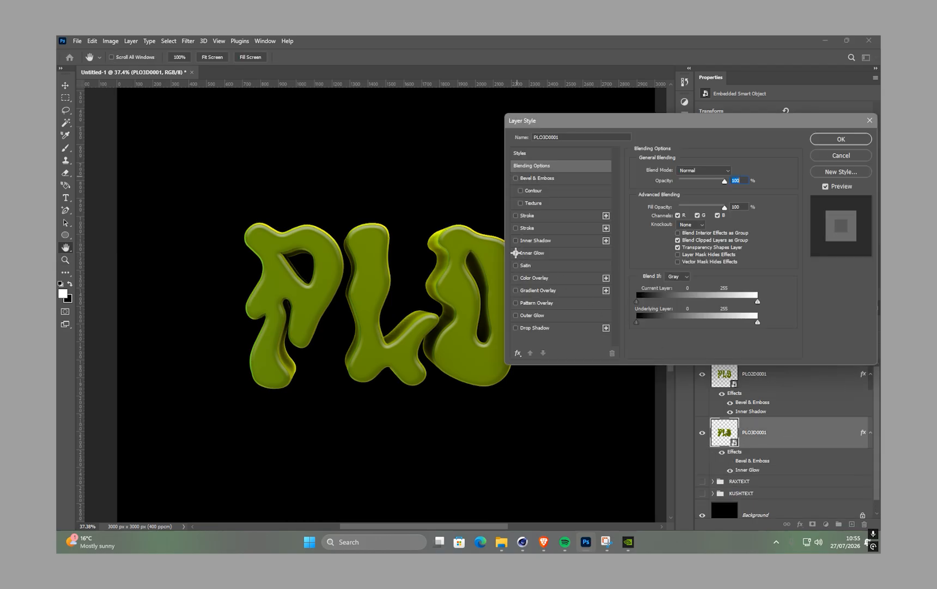
left_click(516, 253)
left_click(516, 253)
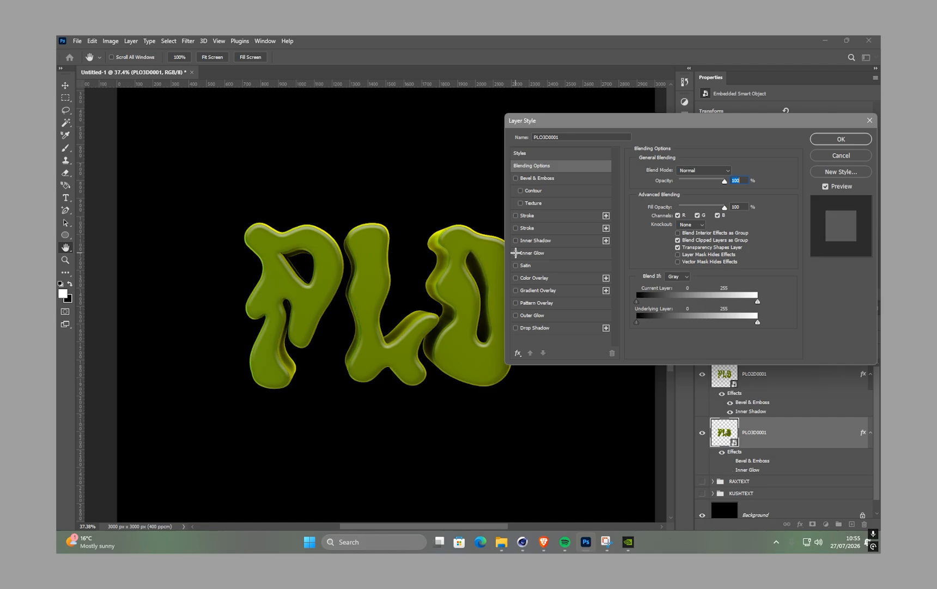
left_click(532, 253)
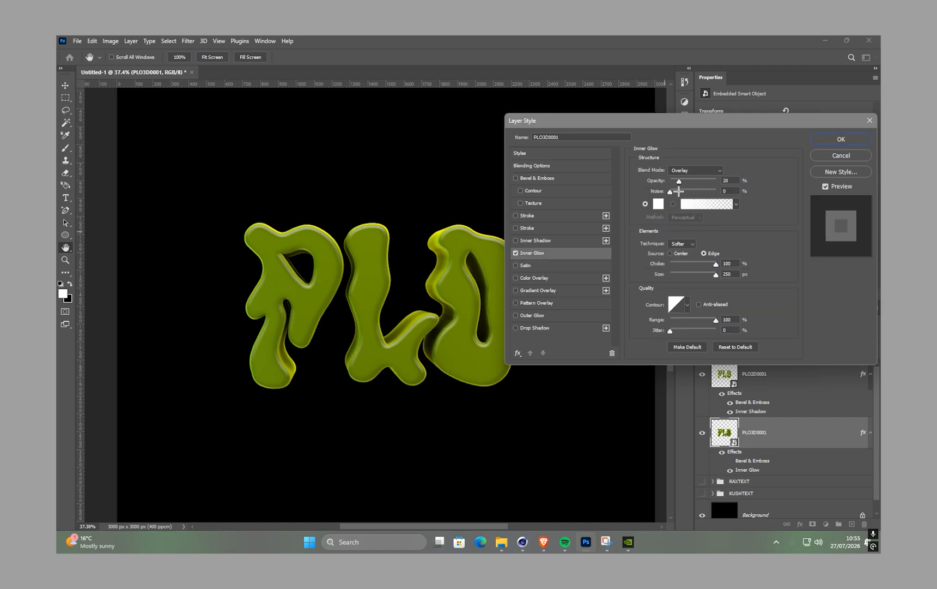
left_click_drag(681, 182, 733, 182)
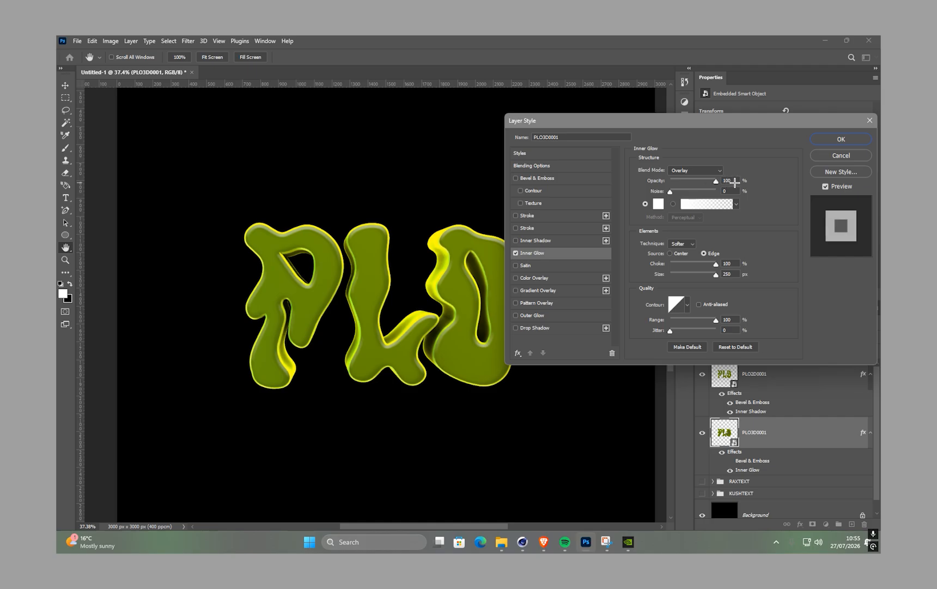
left_click_drag(713, 121, 637, 212)
left_click(770, 233)
Switch to Pinterest in the browser and search for "goo texture".
key("alt+Tab")
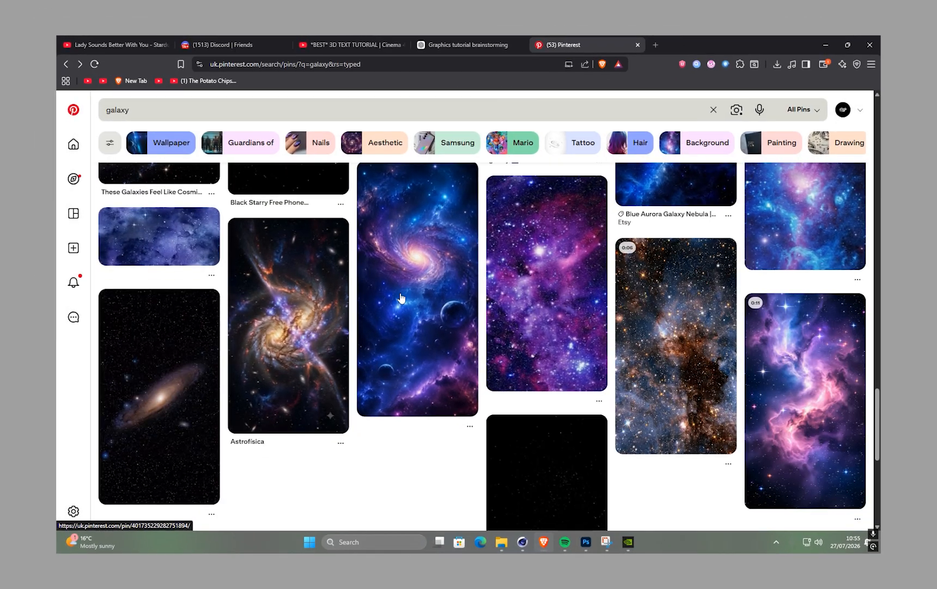
scroll(401, 297, "down", 10)
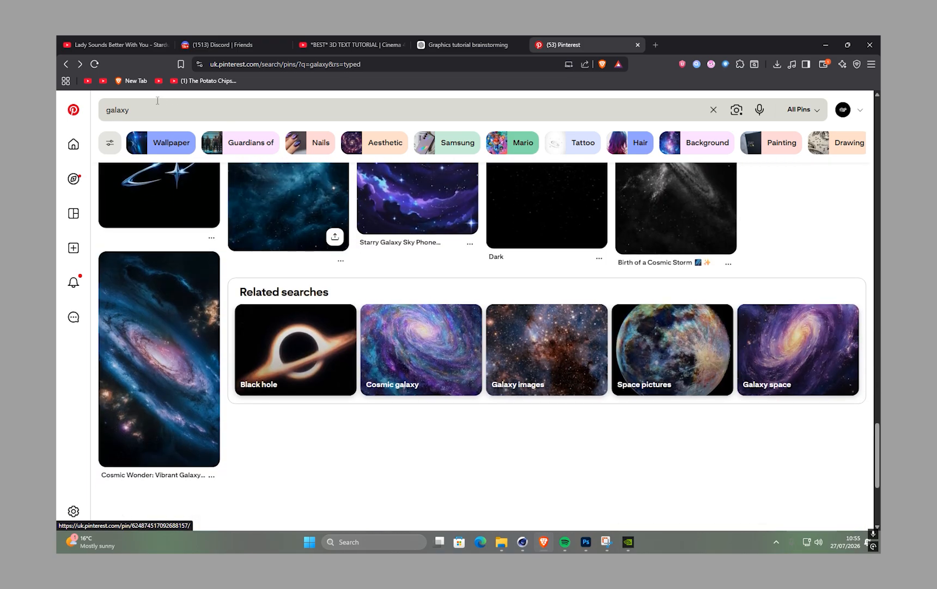
left_click(109, 110)
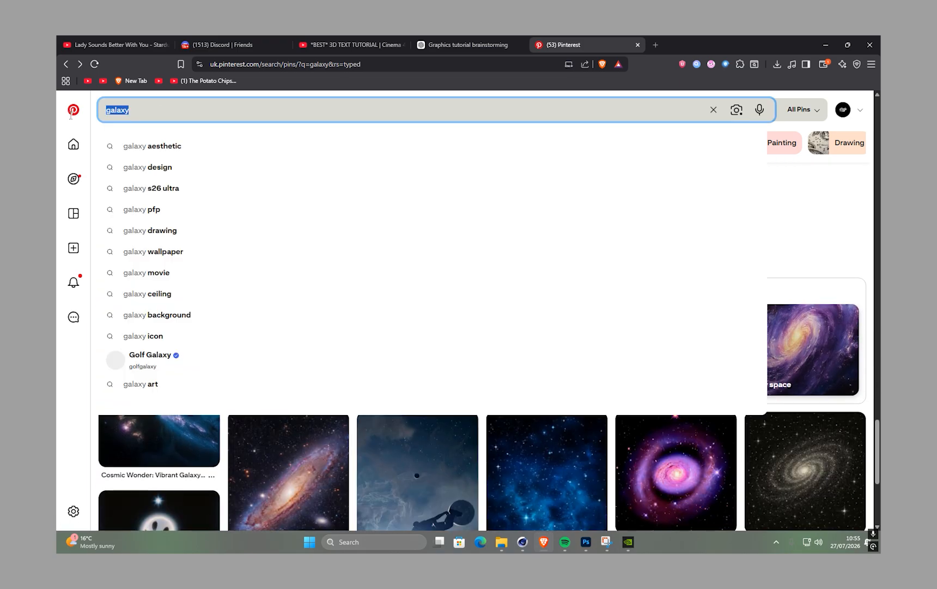
type("goo te")
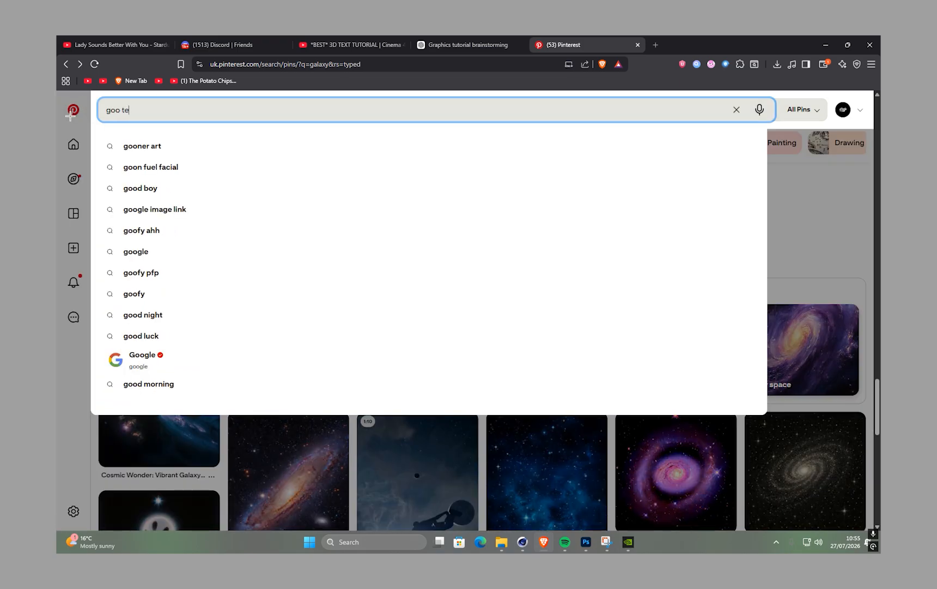
type("xture")
key("Return")
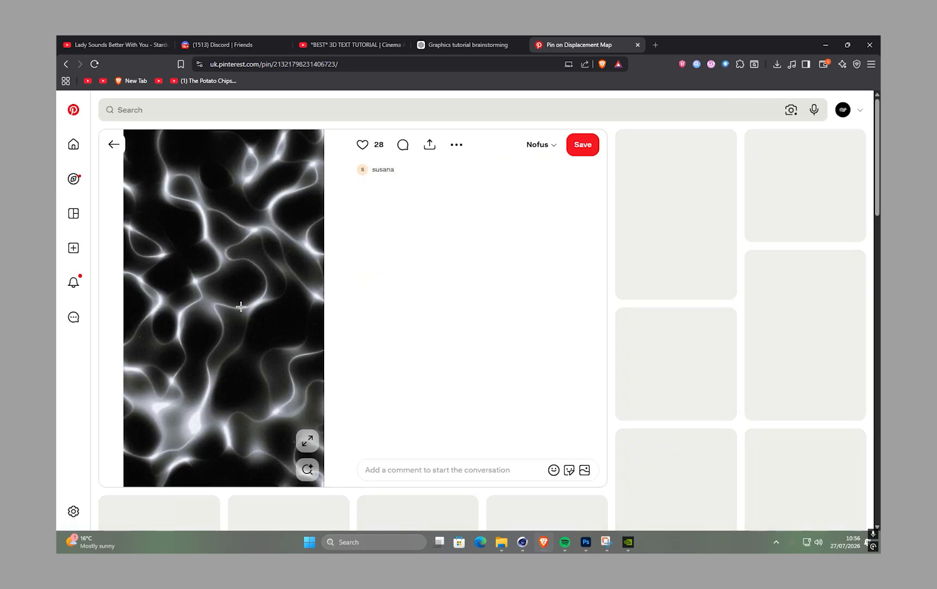
Copy the opened pin's black-and-white liquid texture image and switch back to Photoshop.
right_click(248, 308)
left_click(273, 341)
left_click(586, 541)
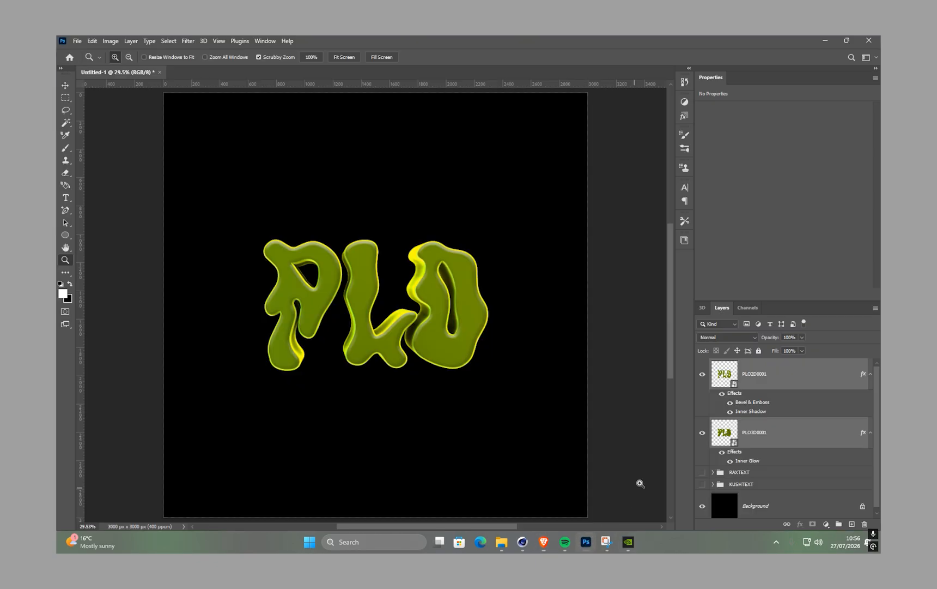
Duplicate the PLO2D0001 and PLO3D0001 layers together, keeping the default copy names.
left_click(785, 432)
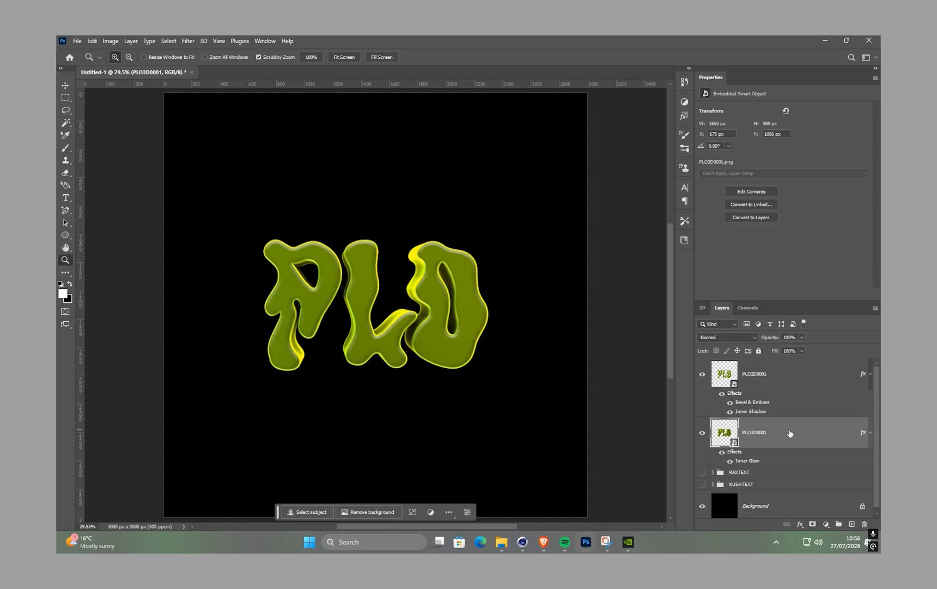
left_click(777, 379, "shift")
right_click(777, 379)
left_click(809, 149)
key("Return")
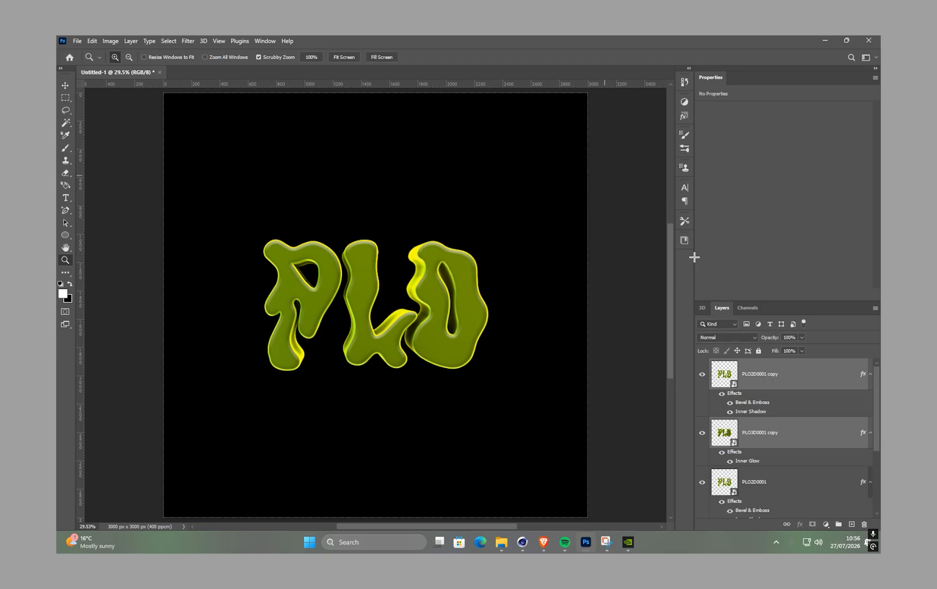
Paste the texture clipped to the PLO2D0001 copy, rotate it about 90° and scale it up to about 1851 px wide.
key("ctrl+v")
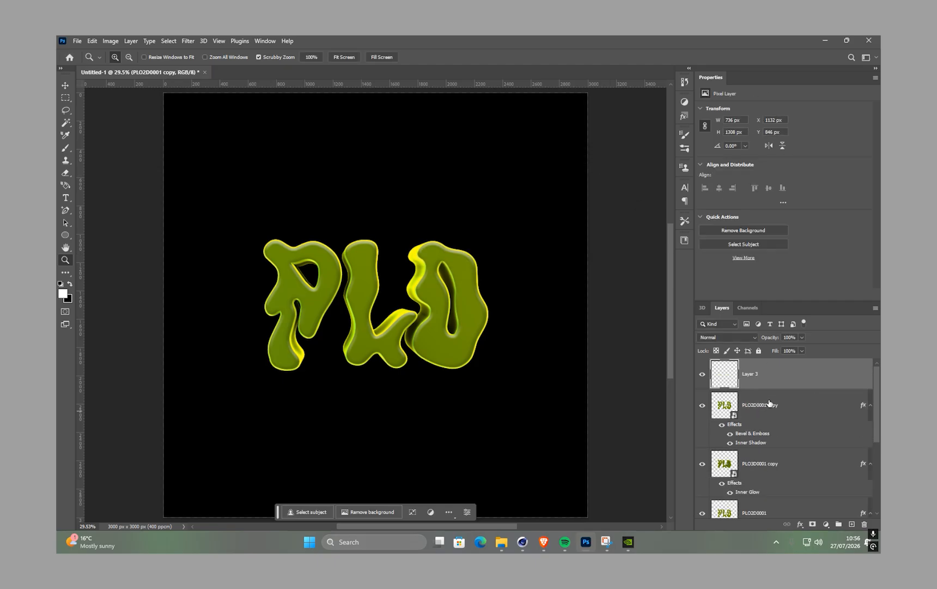
left_click(779, 385, "alt")
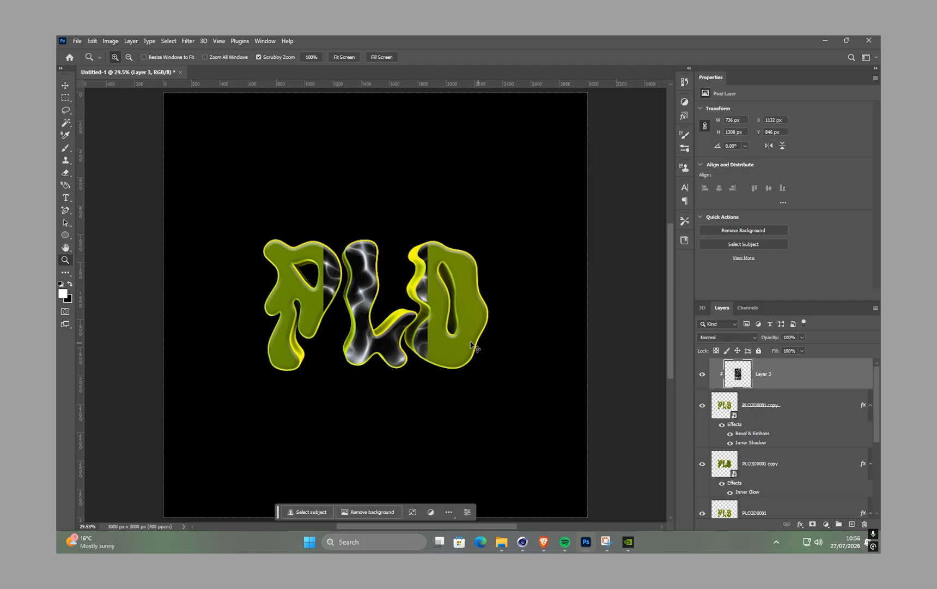
key("ctrl+t")
left_click_drag(474, 255, 428, 441)
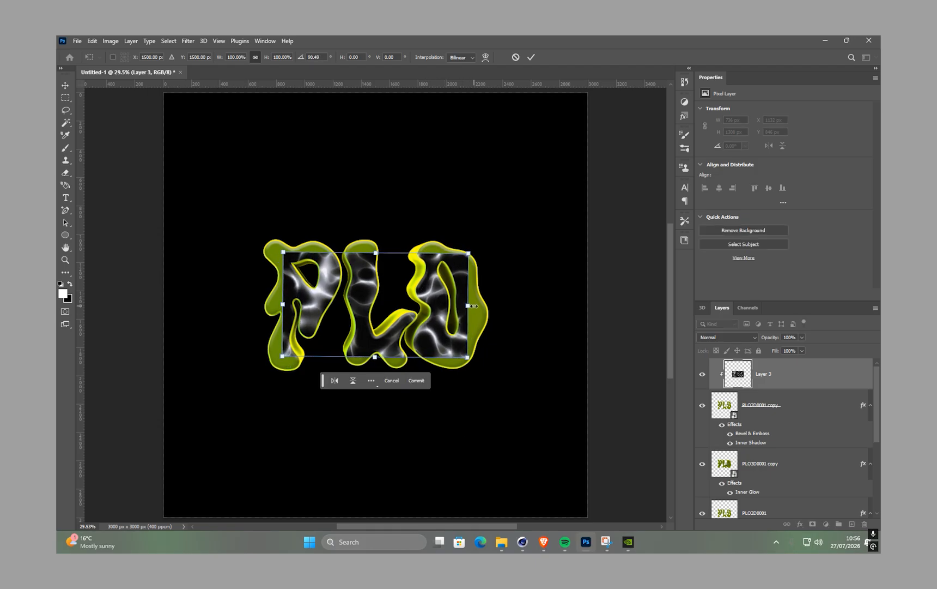
left_click_drag(473, 306, 545, 305)
key("Return")
Move the clipped texture so that it covers all three letters of the PLO text.
key("z")
key("ctrl+t")
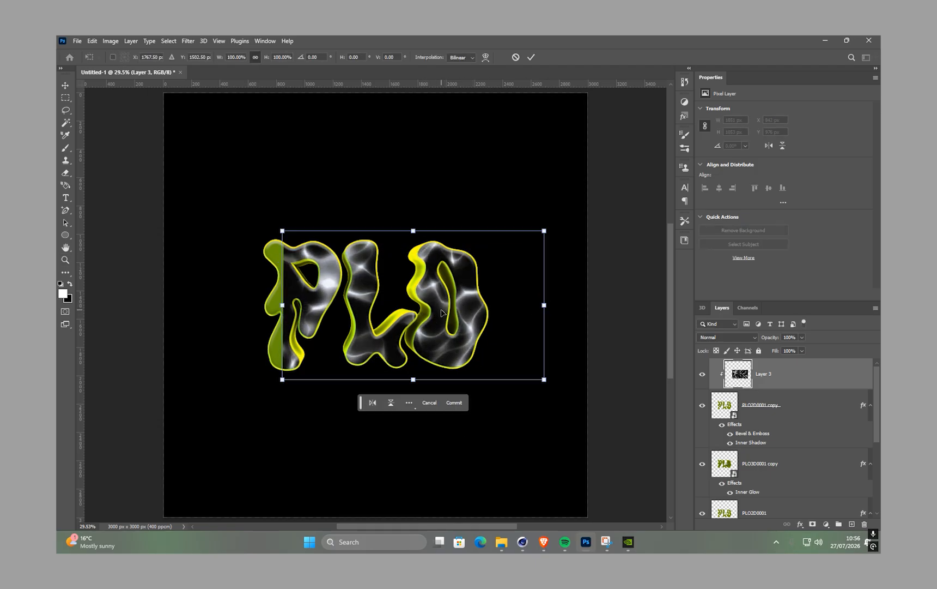
left_click_drag(462, 309, 409, 314)
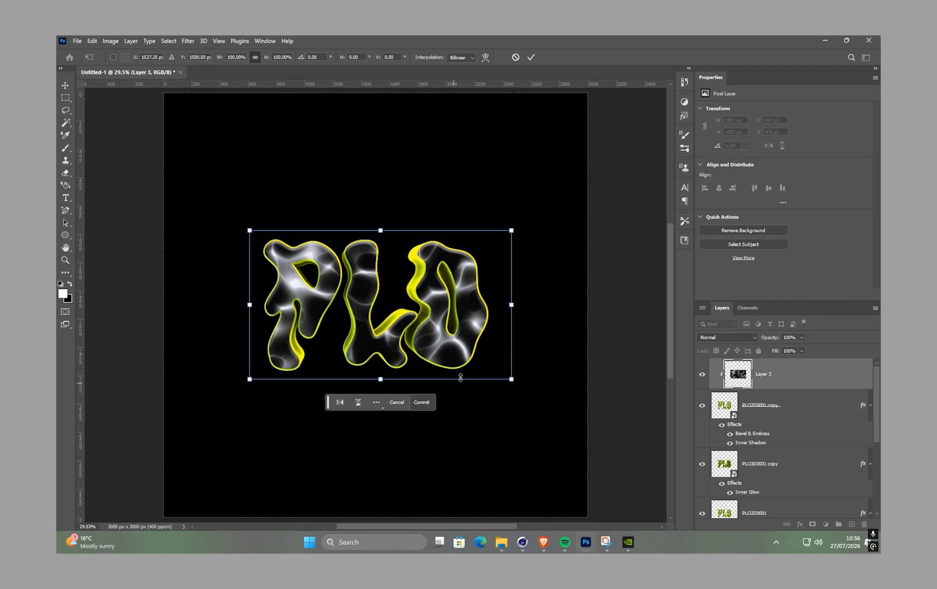
left_click(426, 402)
Set the texture layer to Color Dodge at 59% opacity and shift it slightly over the letter faces.
left_click(727, 337)
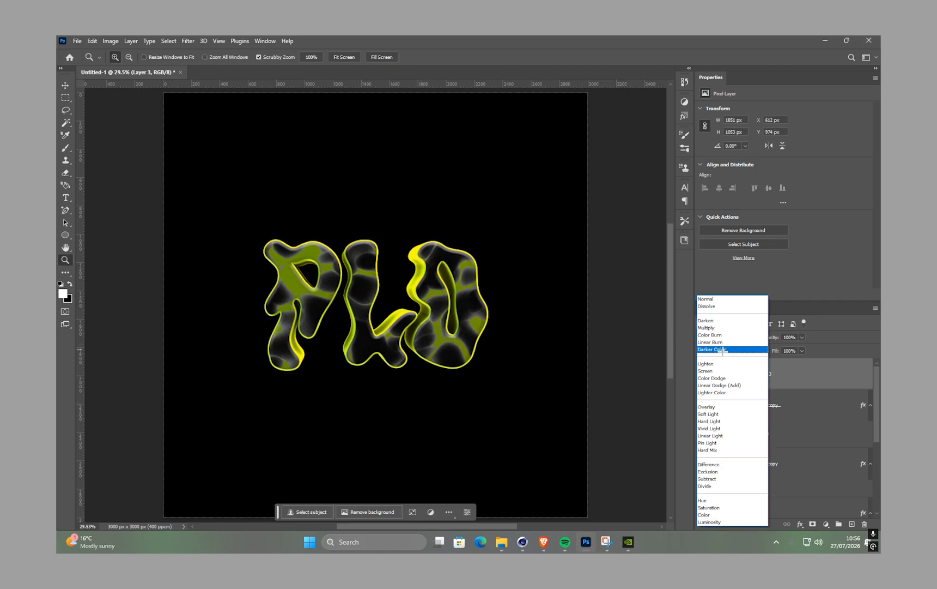
left_click(725, 378)
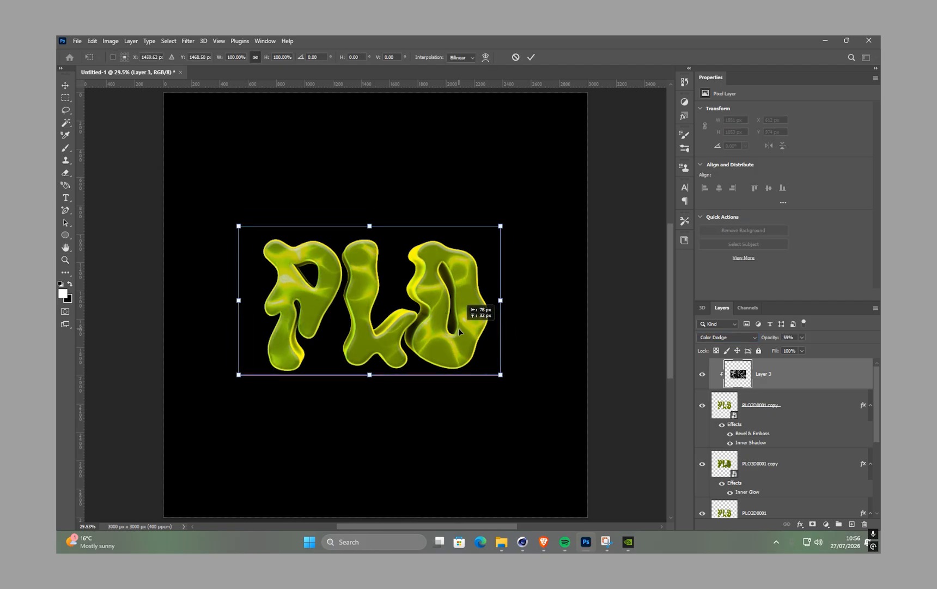
left_click_drag(458, 328, 450, 337)
left_click(405, 406)
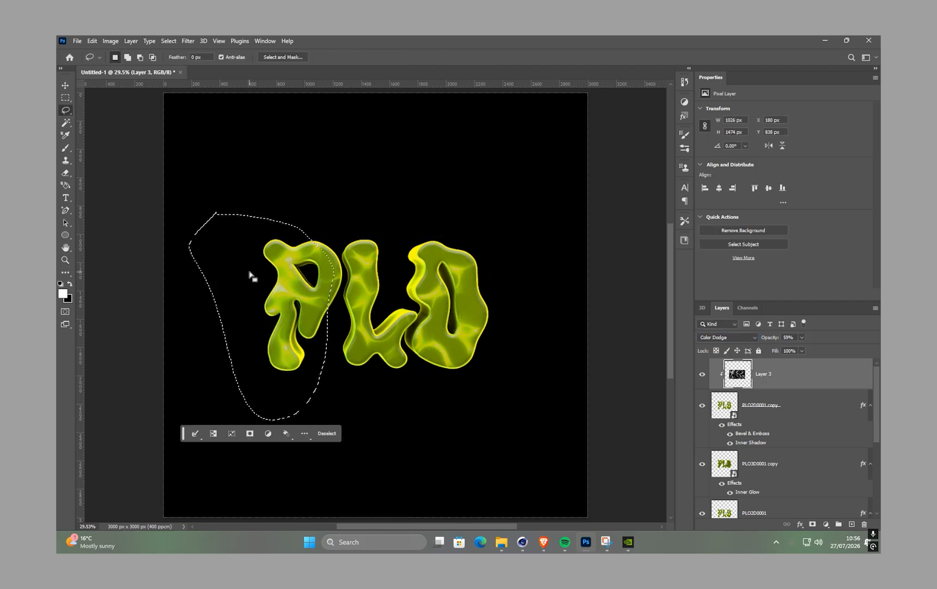
Deselect the area around the P and set the second clipped texture layer to Color Dodge over that letter.
key("ctrl+d")
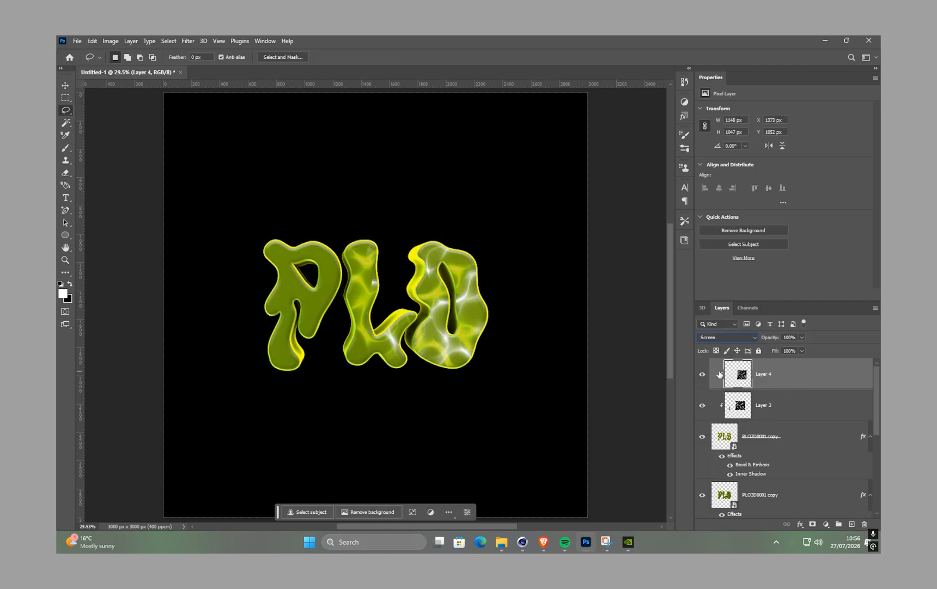
left_click(727, 337)
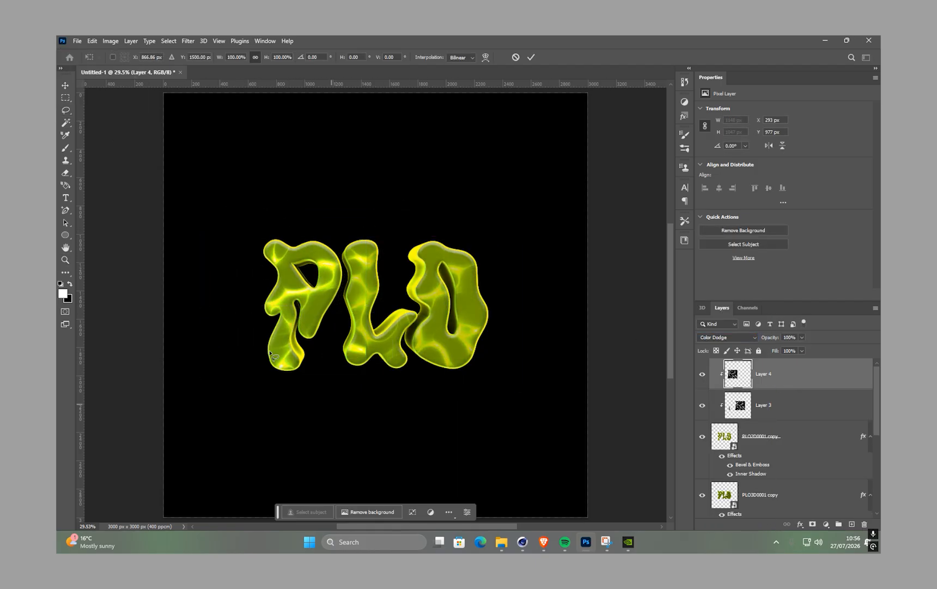
key("alt+bracketleft")
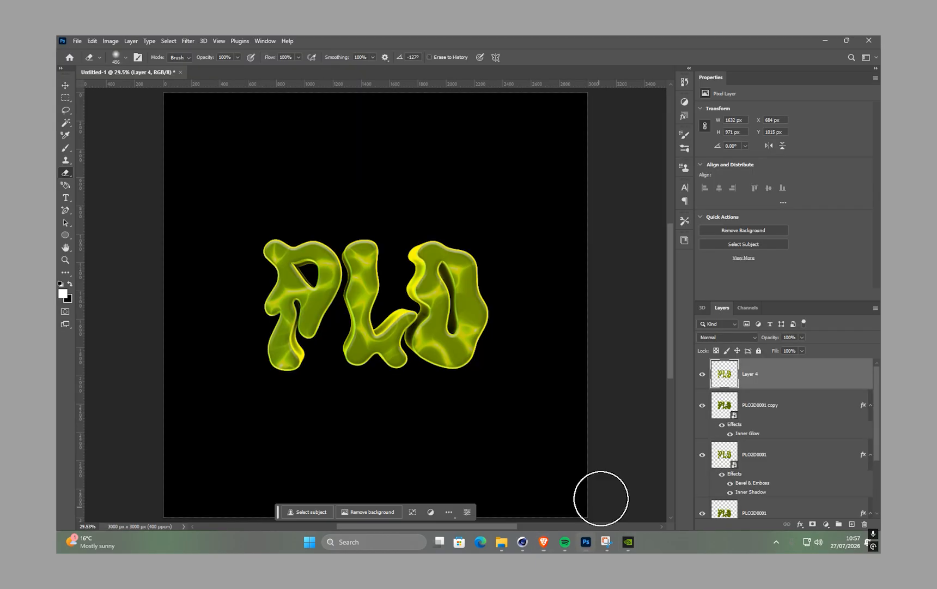
Paste the texture again clipped to the PLO3D0001 copy, rotate it about 65° and enlarge it to about 242%.
key("ctrl+v")
left_click(795, 421, "alt")
key("ctrl+t")
left_click_drag(519, 290, 449, 429)
left_click_drag(481, 311, 654, 382)
left_click_drag(270, 297, 274, 199)
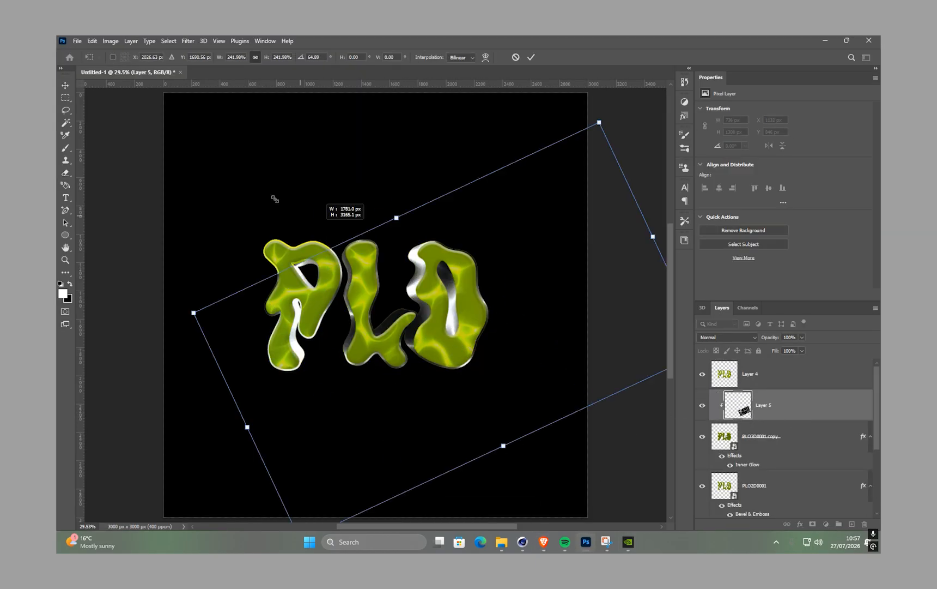
Position the enlarged texture over the letters' 3D sides and set its blend mode to Color Dodge.
left_click_drag(490, 430, 382, 414)
key("Return")
left_click(727, 337)
left_click(723, 380)
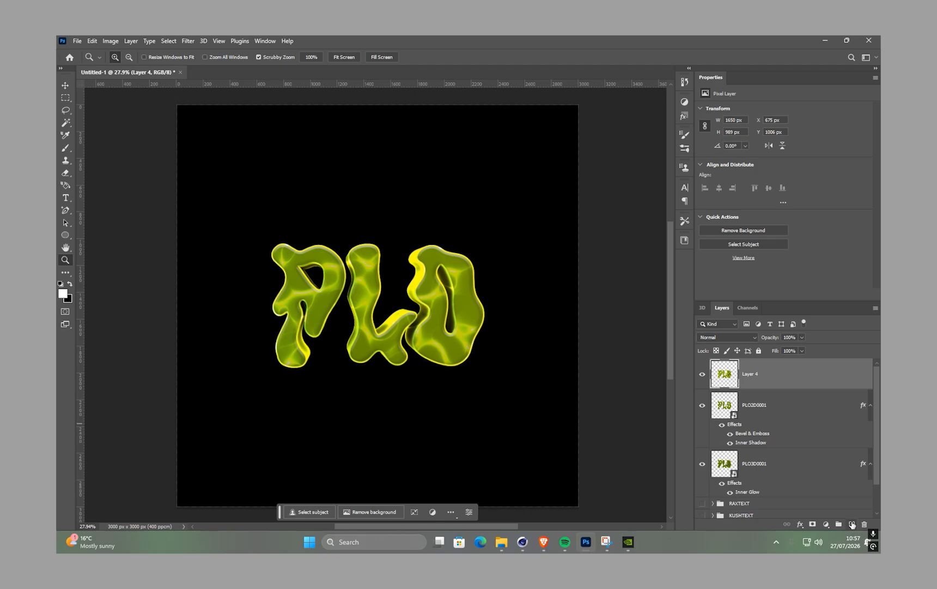
Add a new layer above Layer 4 and set its blend mode to Linear Dodge (Add).
left_click(853, 523)
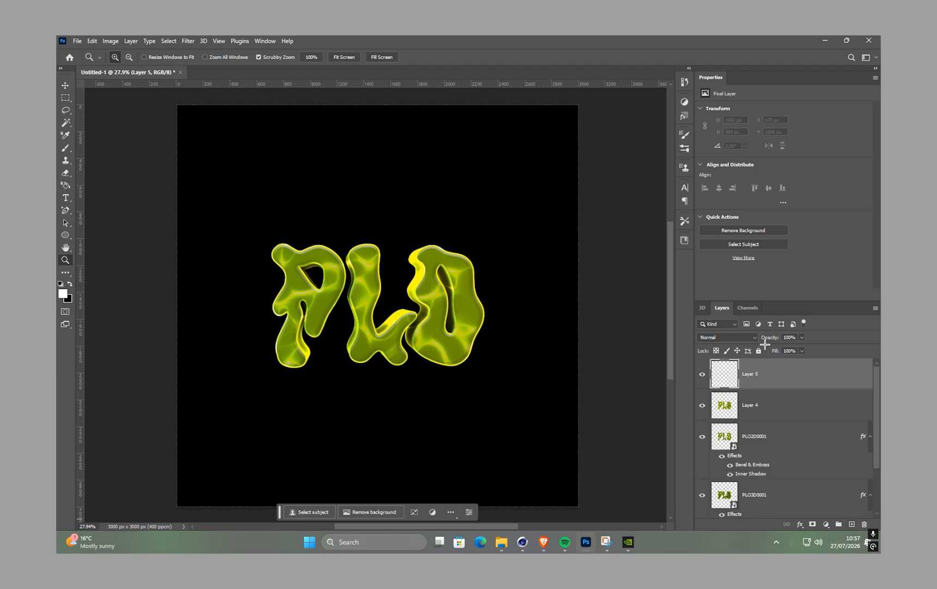
left_click(727, 337)
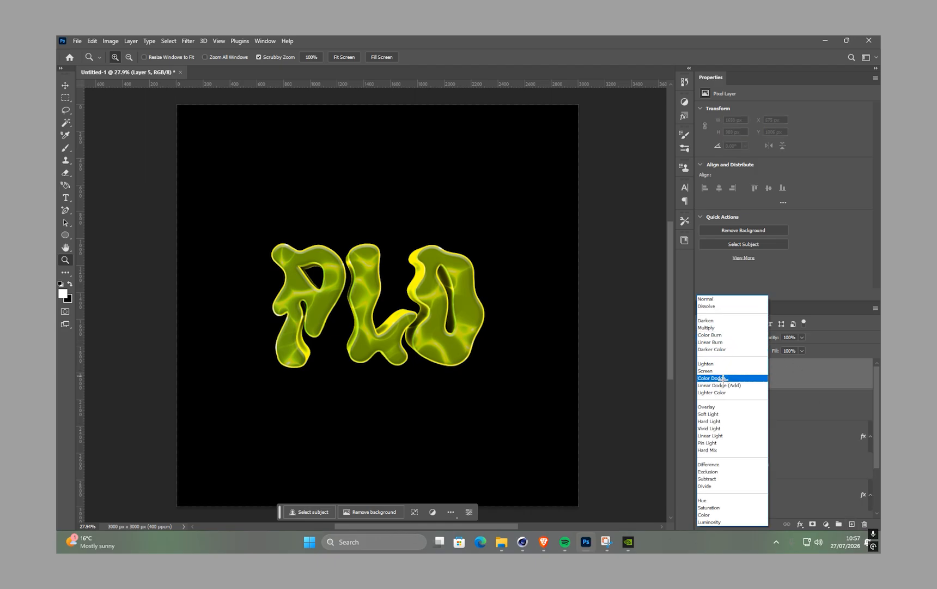
left_click(724, 385)
Set up a soft 579 px brush, clip the new layer to Layer 4 and undo the test dab on the P.
left_click(65, 148)
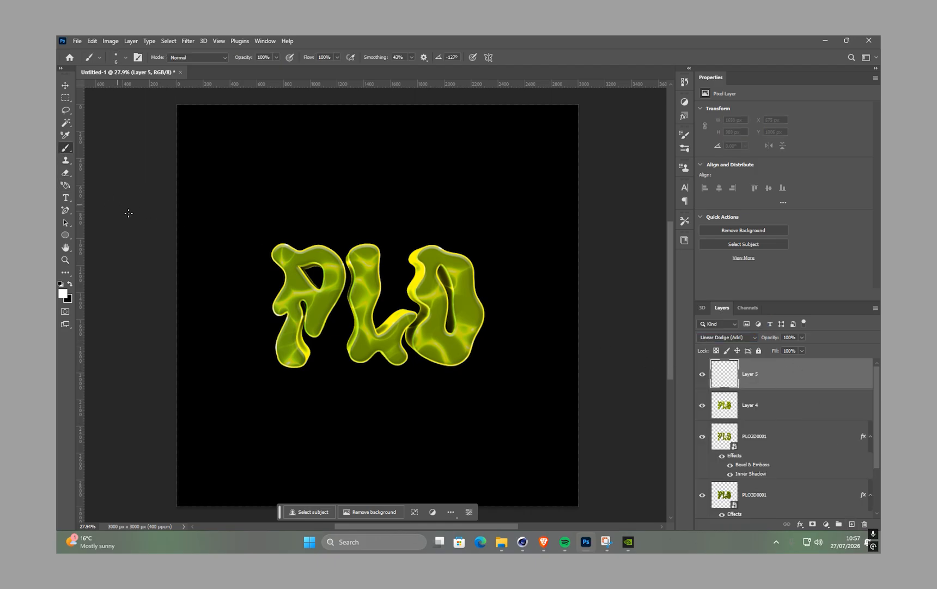
right_click_drag(320, 294, 358, 295, "alt")
right_click(327, 290)
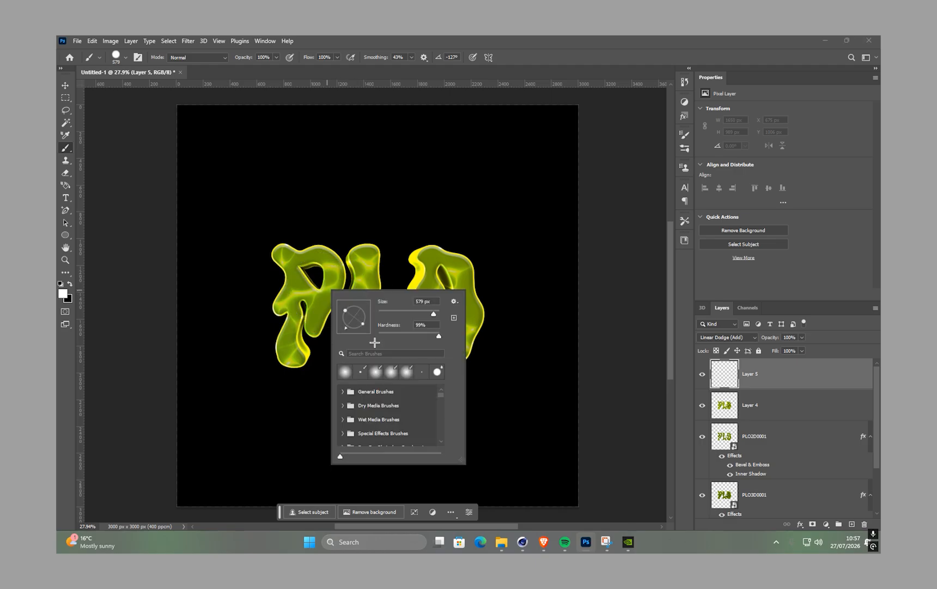
left_click(291, 273)
key("ctrl+z")
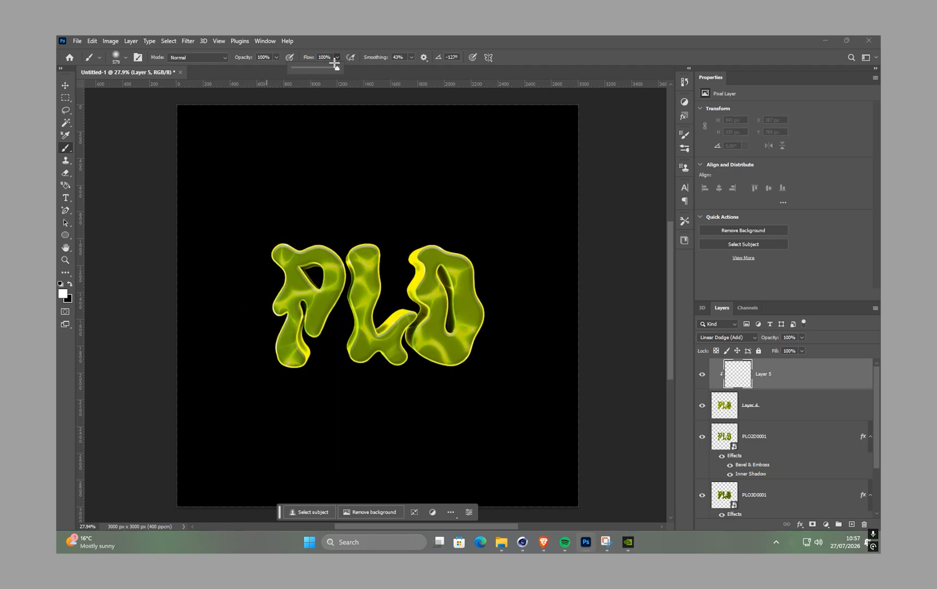
Try white dabs over the P at 28% brush flow and undo them.
left_click(307, 290)
key("ctrl+z")
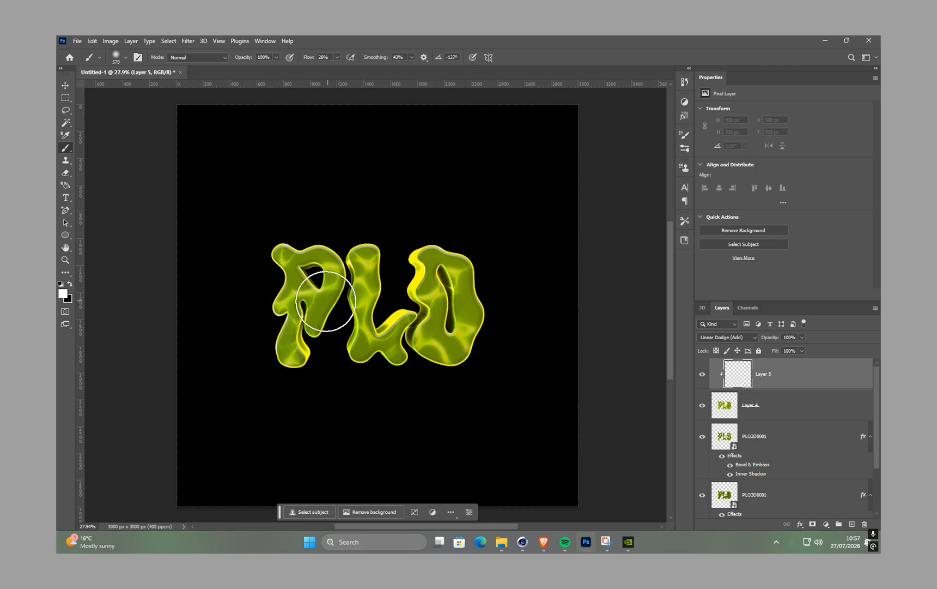
left_click(303, 303)
key("ctrl+z")
Set the brush flow to 65% and choose a light yellow-green foreground color.
left_click(336, 58)
left_click(62, 293)
left_click(734, 451)
left_click_drag(672, 372, 669, 354)
left_click(734, 462)
left_click(819, 360)
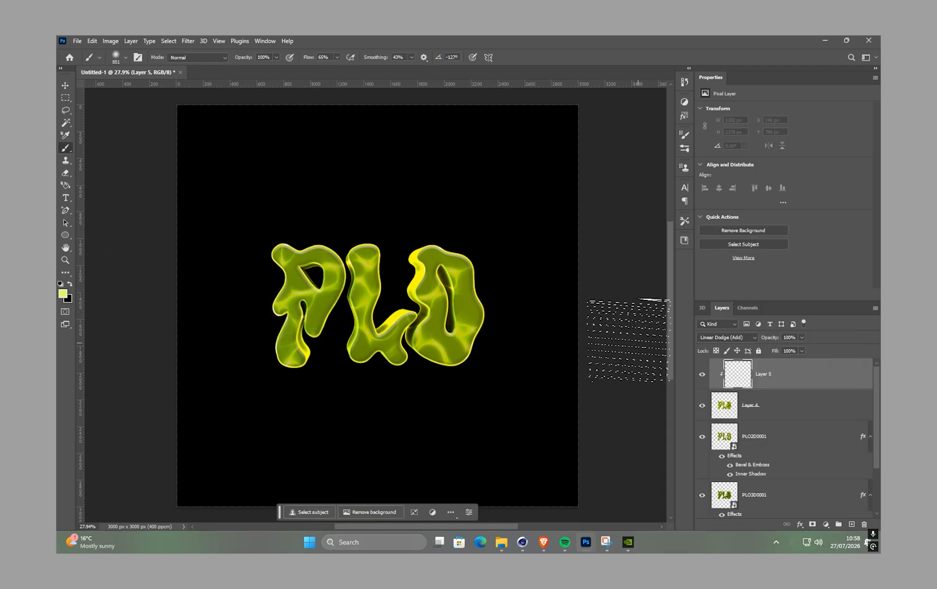
Paint soft yellow-green highlights around the letter edges on the clipped Layer 5 with an 851 px brush.
left_click(373, 350)
key("ctrl+z")
left_click(371, 405)
left_click(535, 353)
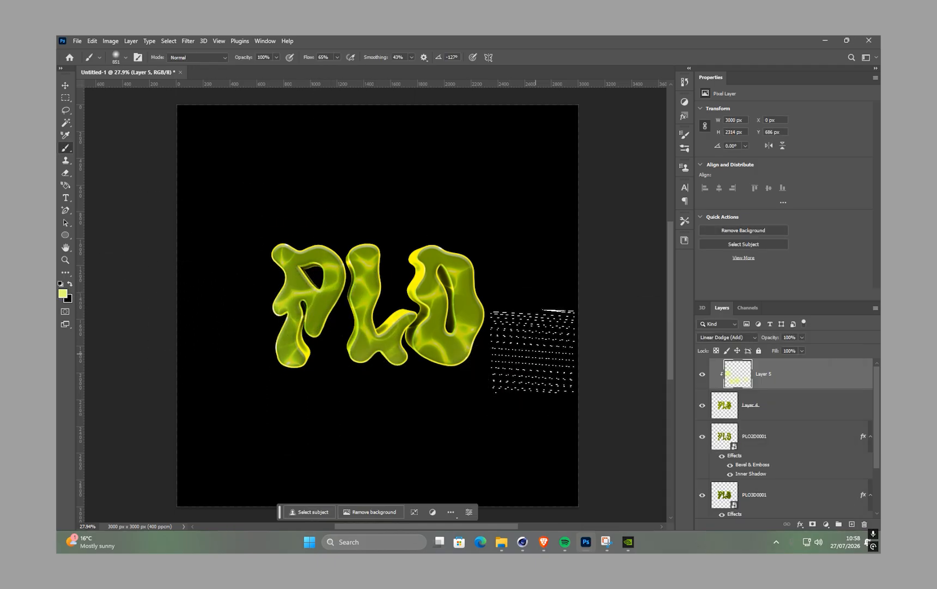
Add another layer on top and try a yellow-green dab on the O with a 629 px brush, undoing it.
left_click(852, 524)
key("bracketleft")
key("bracketleft")
key("bracketleft")
key("bracketleft")
key("bracketleft")
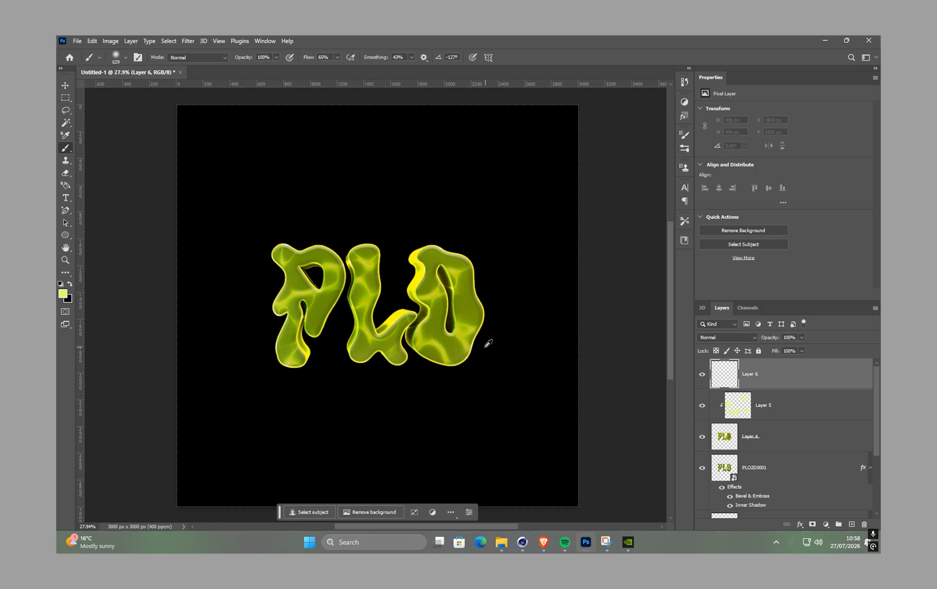
left_click(477, 331)
key("ctrl+z")
Lower the brush flow to 41% and try glow dabs over the O and L, undoing each one.
left_click_drag(337, 58, 325, 59)
left_click(484, 327)
key("ctrl+z")
left_click(446, 277)
key("ctrl+z")
left_click(363, 299)
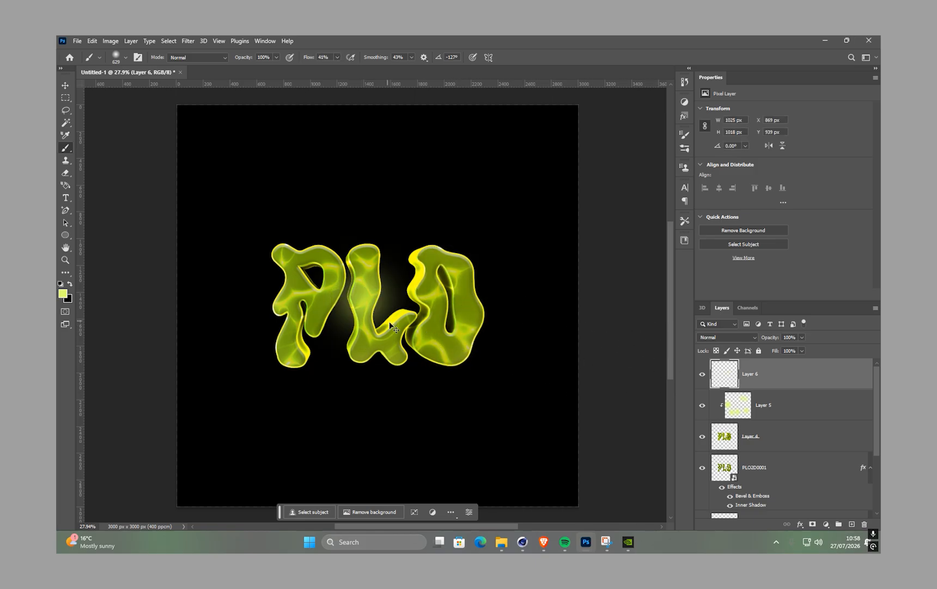
key("ctrl+z")
Change the foreground color to a brighter green and delete the empty Layer 6.
left_click(63, 293)
left_click(737, 453)
key("Return")
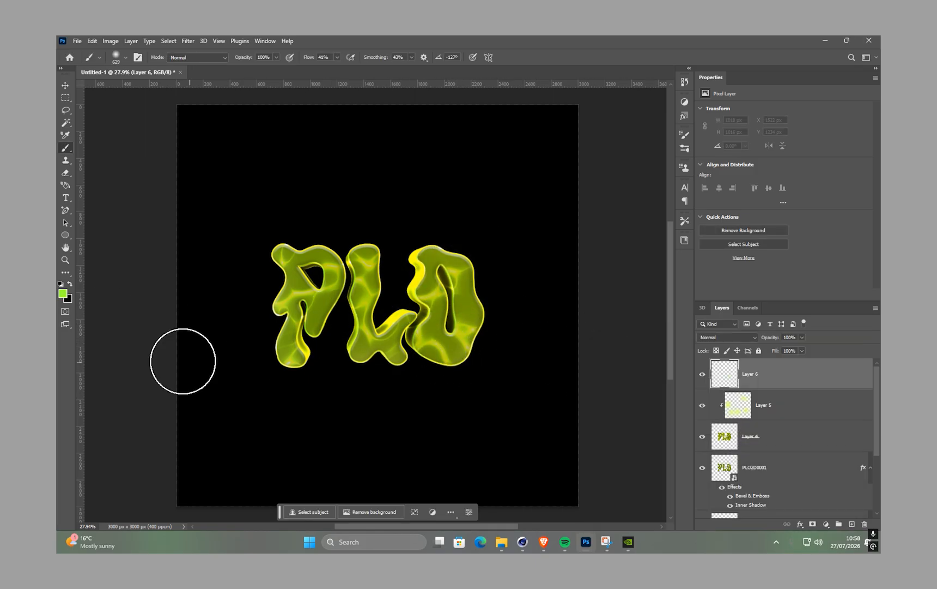
key("Delete")
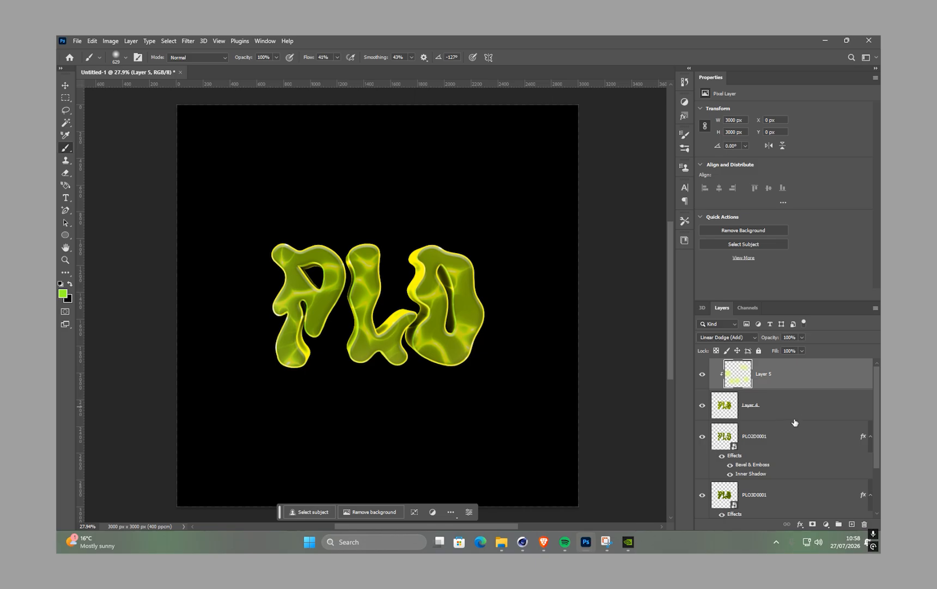
Merge the clipped highlight Layer 5 with Layer 4 into one layer.
right_click(787, 409)
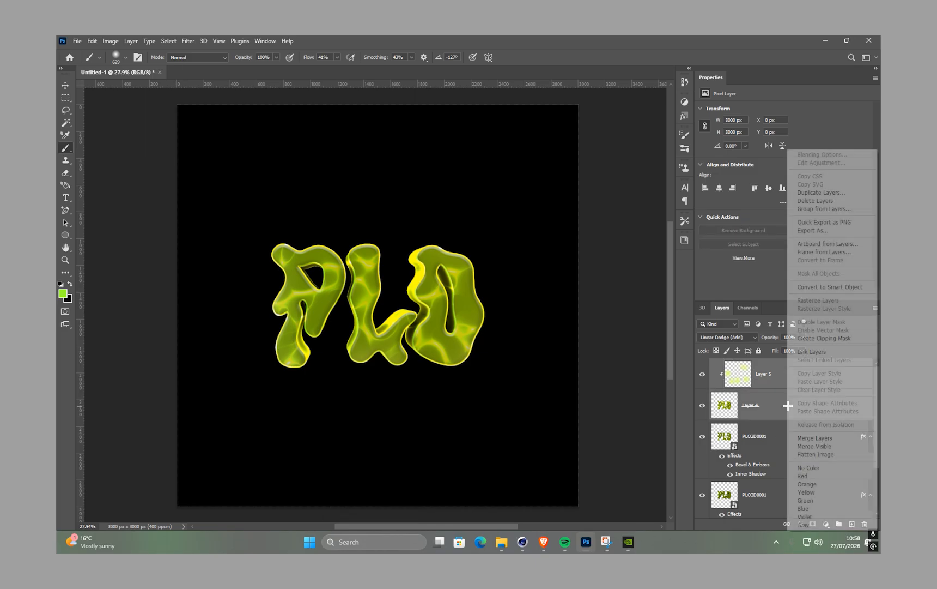
left_click(815, 436)
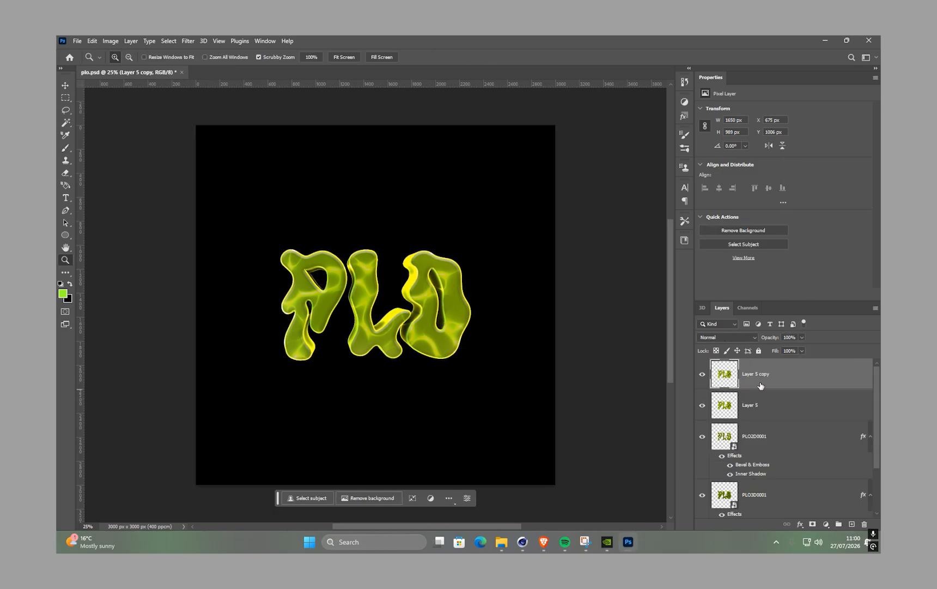
Try the Camera Raw Filter on Layer 5 copy with Exposure +0.55, Highlights +24 and Shadows +7, and undo it.
left_click(187, 41)
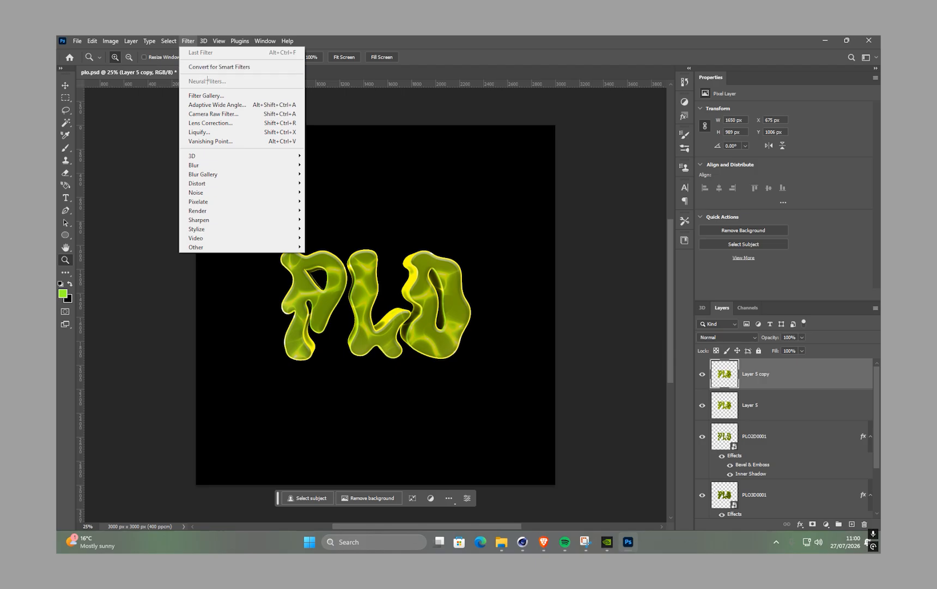
left_click(222, 112)
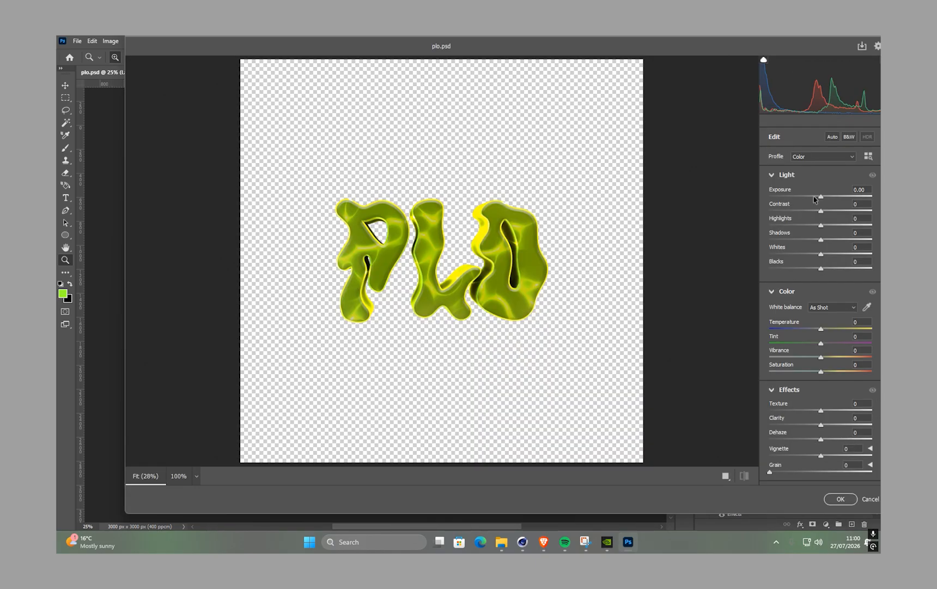
left_click_drag(822, 220, 838, 229)
left_click(829, 197)
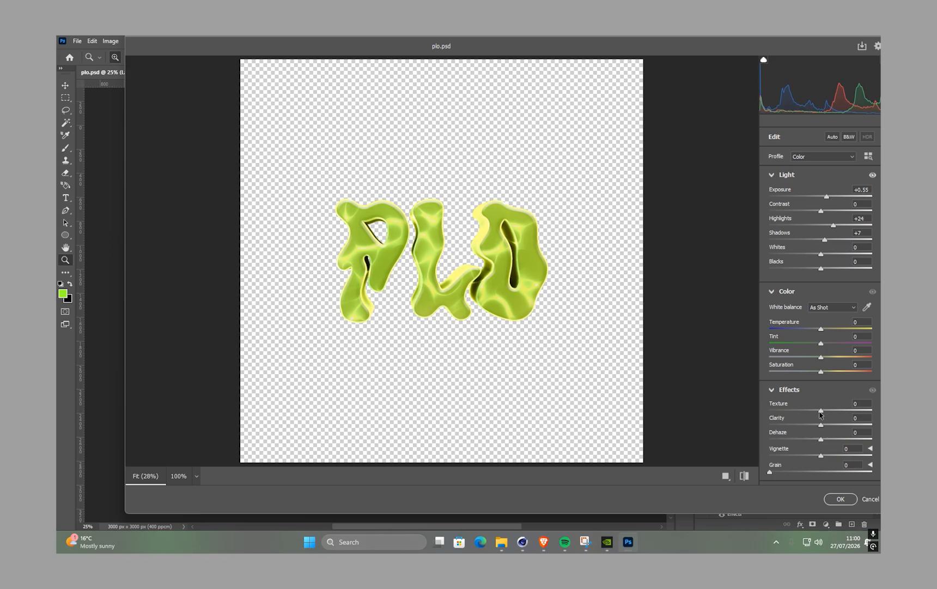
scroll(820, 414, "down", 5)
left_click(840, 499)
key("ctrl+alt+z")
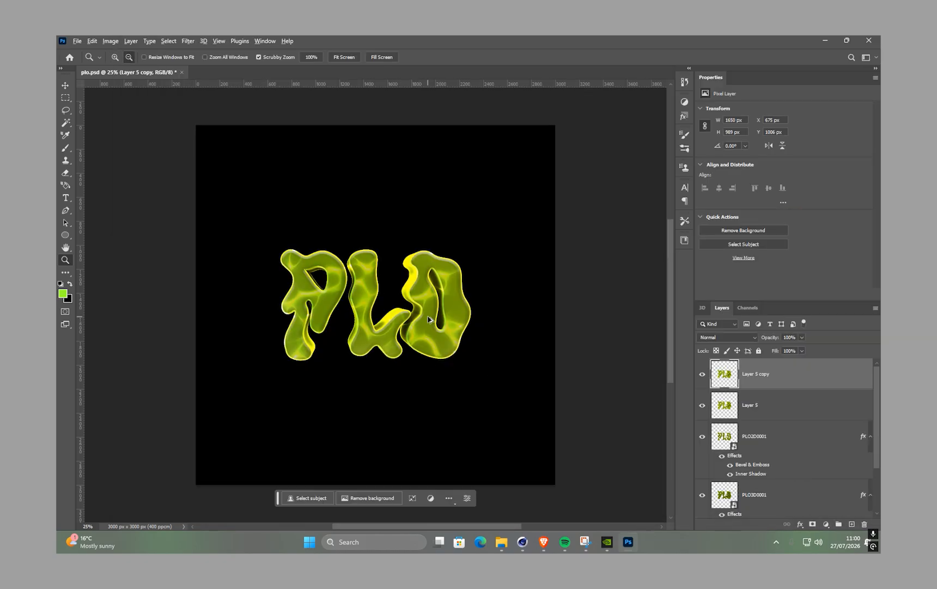